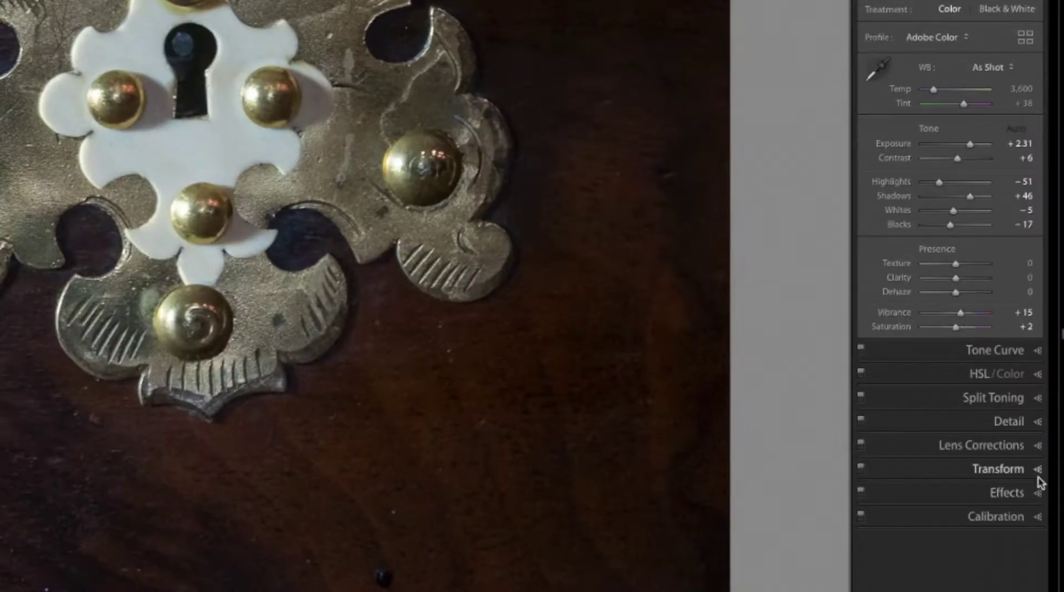
Step: Apply automatic Upright correction to the chest photo and crop out the carpet strip along its bottom edge
{"action": "left_click", "coordinate": [1036, 471]}
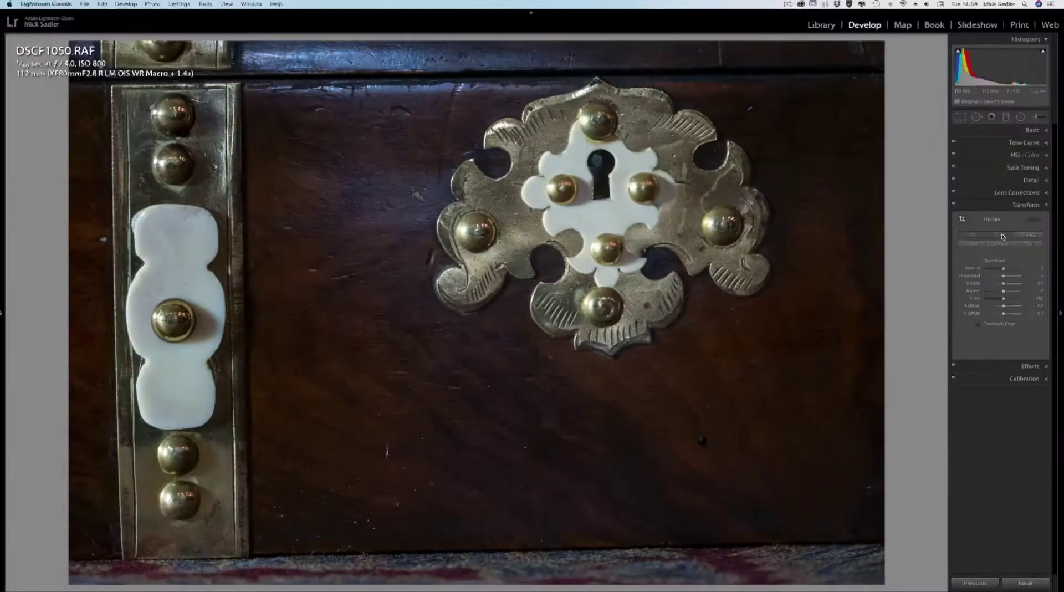
{"action": "left_click", "coordinate": [1000, 235]}
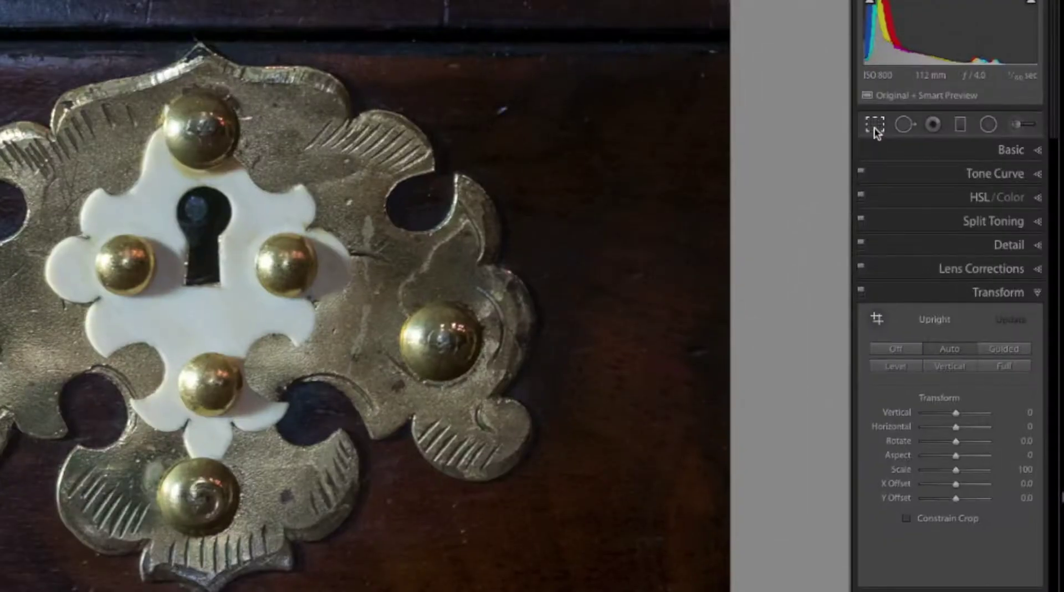
{"action": "left_click", "coordinate": [961, 118]}
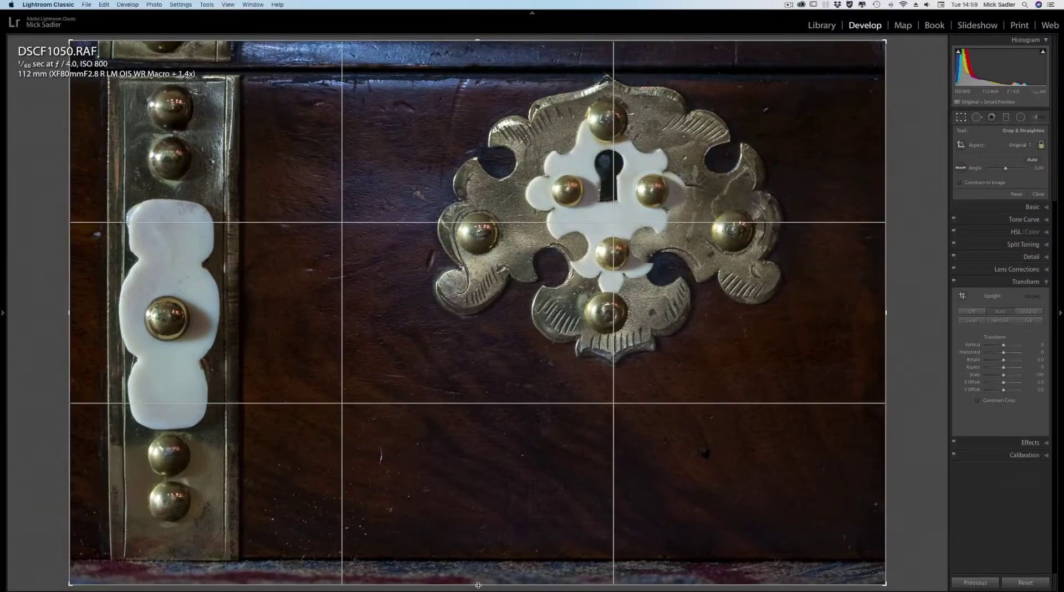
{"action": "left_click_drag", "start_coordinate": [478, 584], "coordinate": [515, 542]}
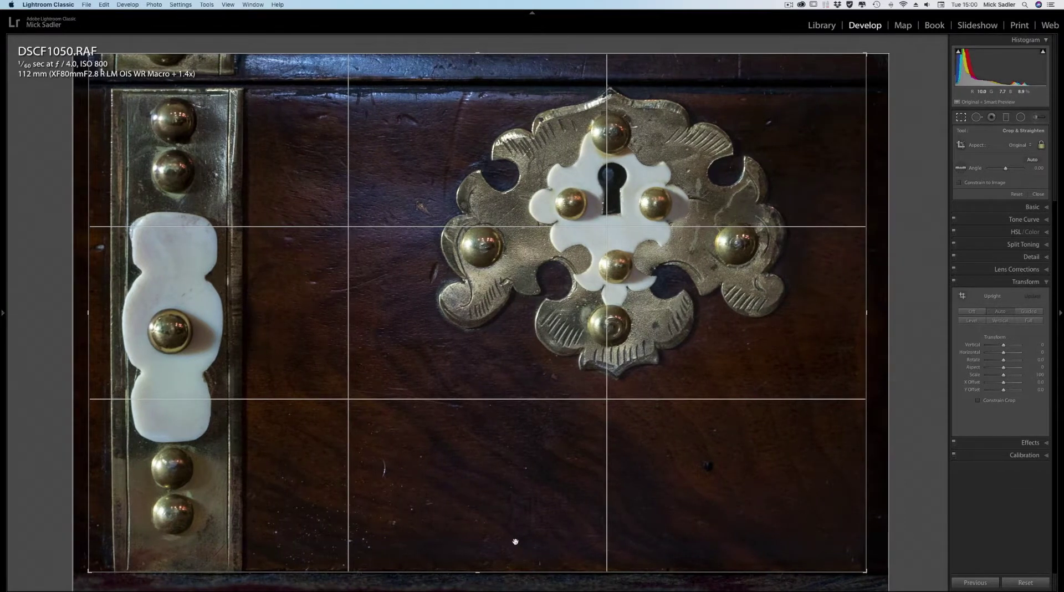
{"action": "key", "text": "Return"}
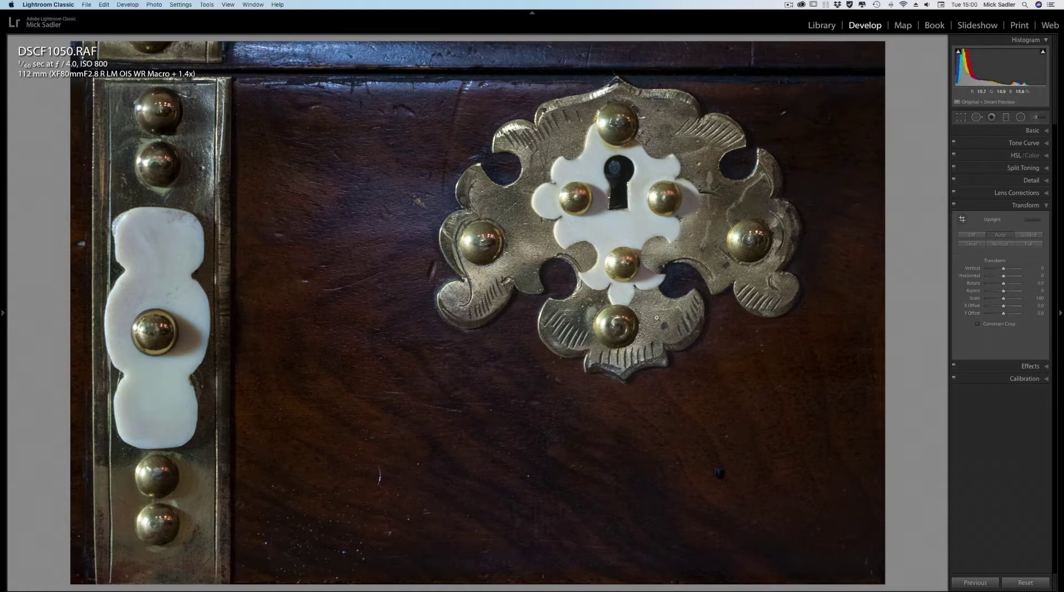
Step: Draw an inverted radial filter around the white plate on the chest's brass strap and centre it on the plate's stud
{"action": "left_click", "coordinate": [1021, 117]}
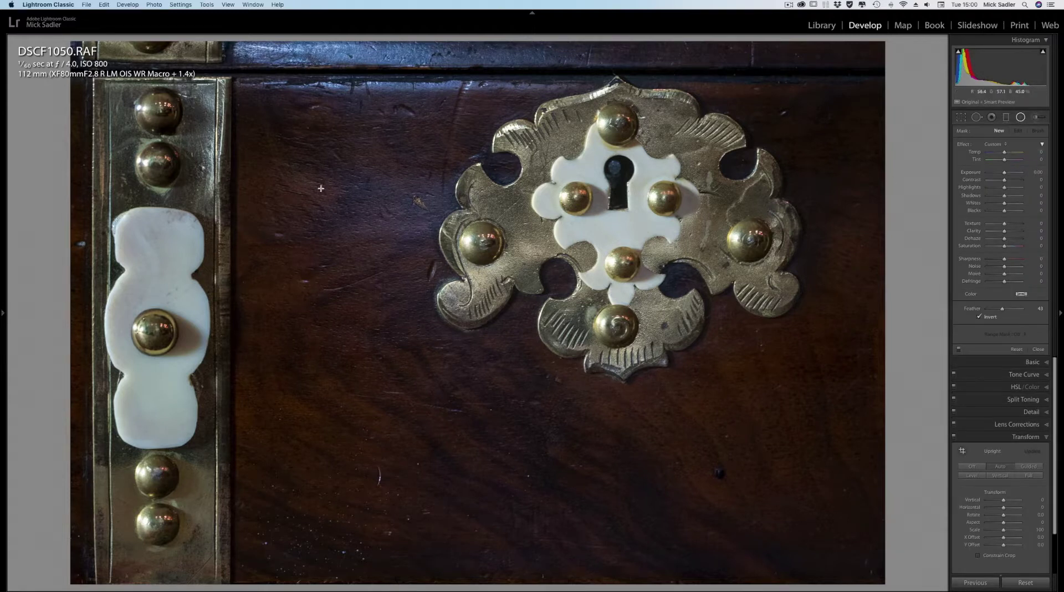
{"action": "left_click_drag", "start_coordinate": [152, 299], "coordinate": [248, 475]}
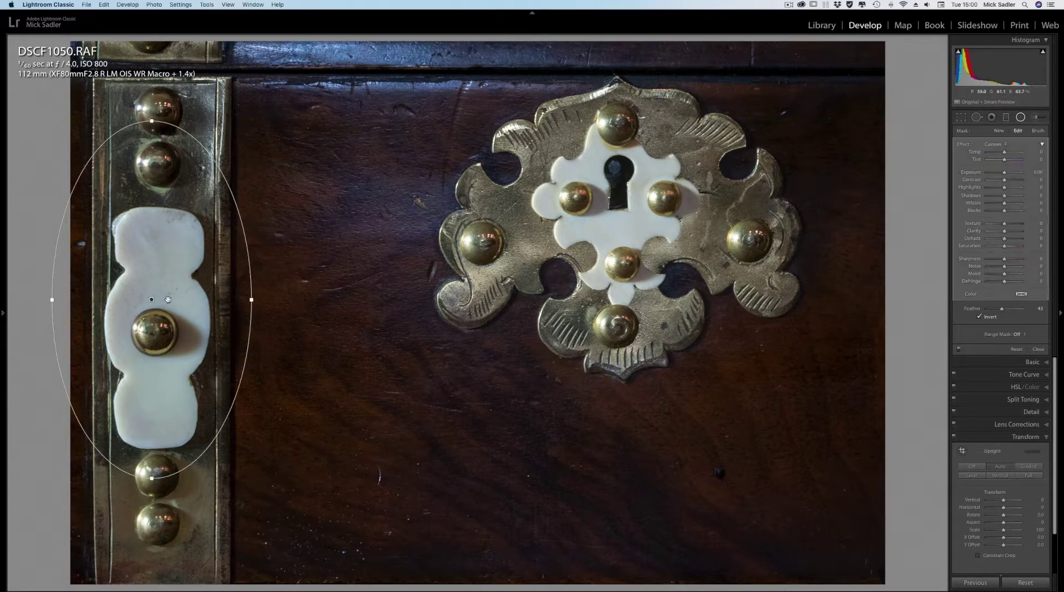
{"action": "left_click_drag", "start_coordinate": [151, 299], "coordinate": [150, 327]}
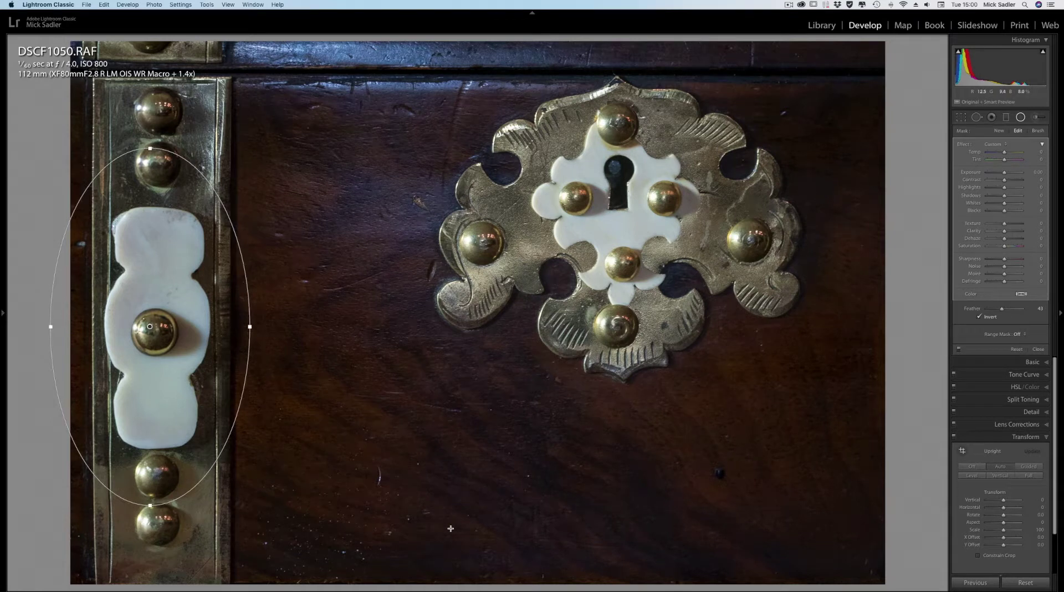
Step: Restrict the strap plate's radial filter to a luminance range of 95/100 and raise its exposure to 1.04
{"action": "key", "text": "o"}
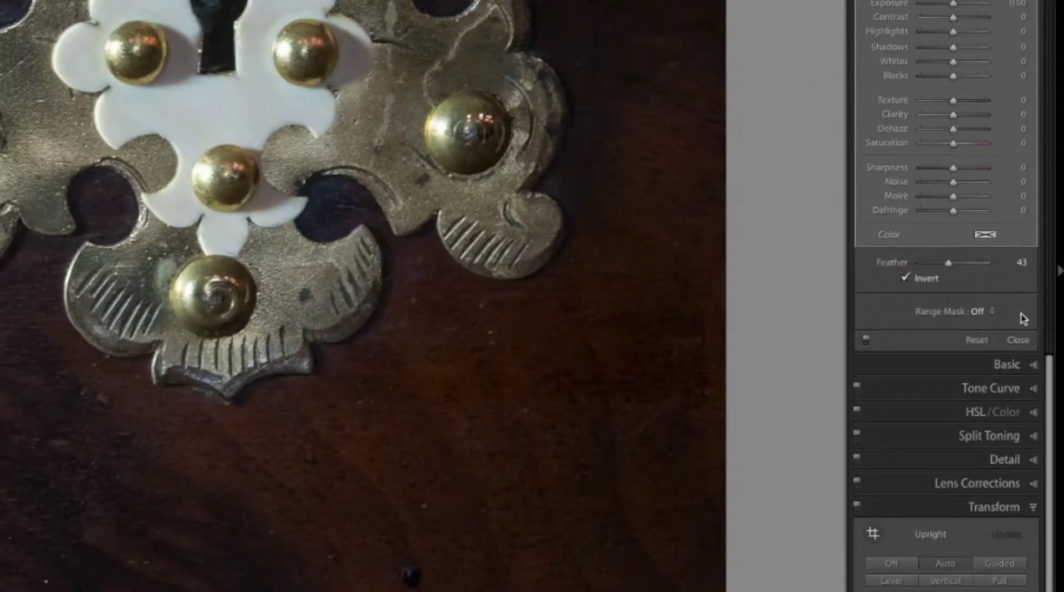
{"action": "left_click", "coordinate": [991, 311]}
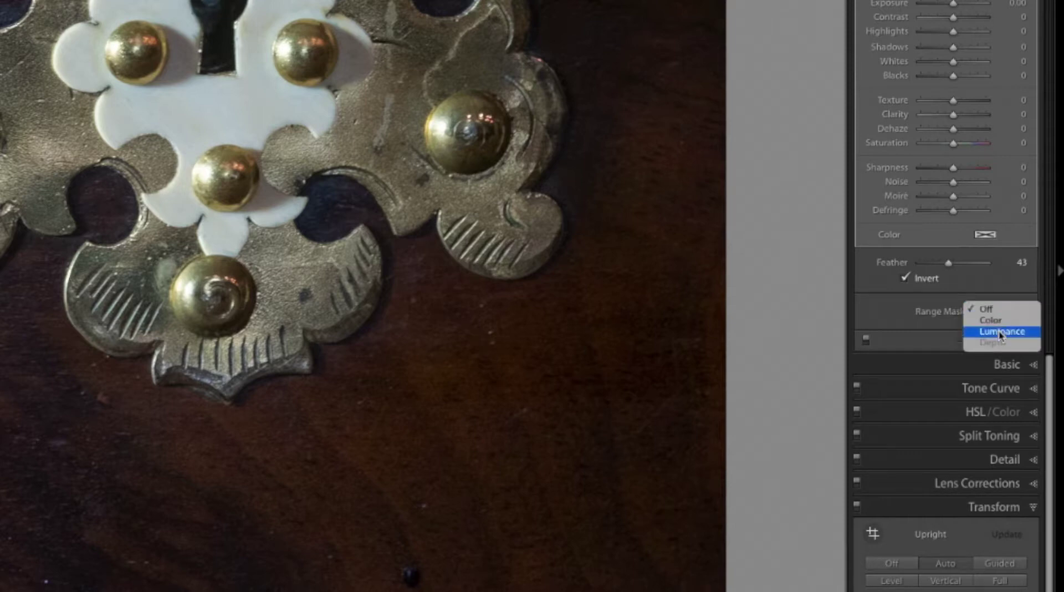
{"action": "left_click", "coordinate": [1001, 332]}
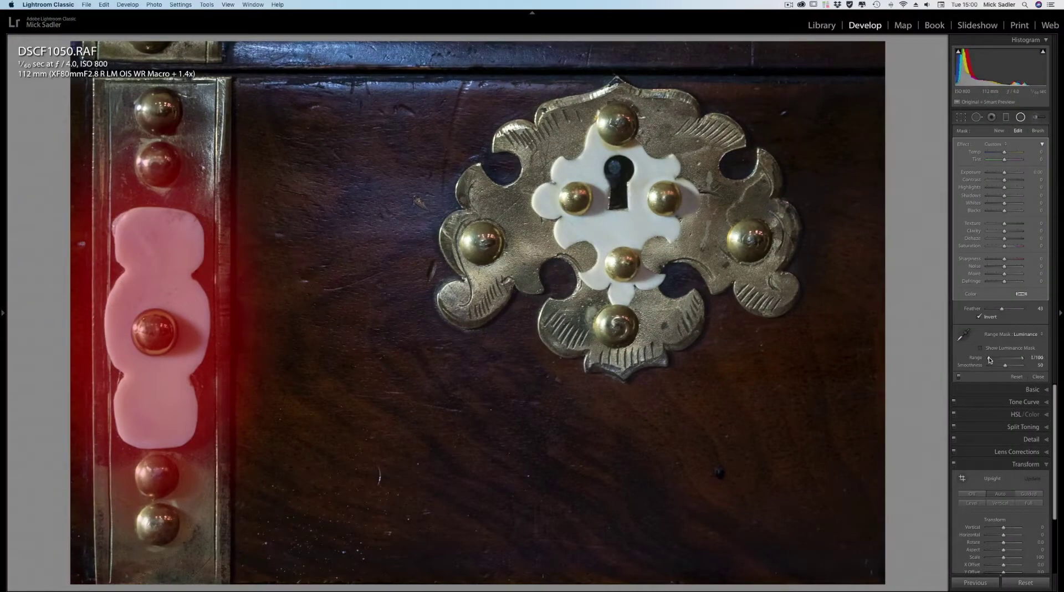
{"action": "left_click_drag", "start_coordinate": [990, 360], "coordinate": [1022, 359]}
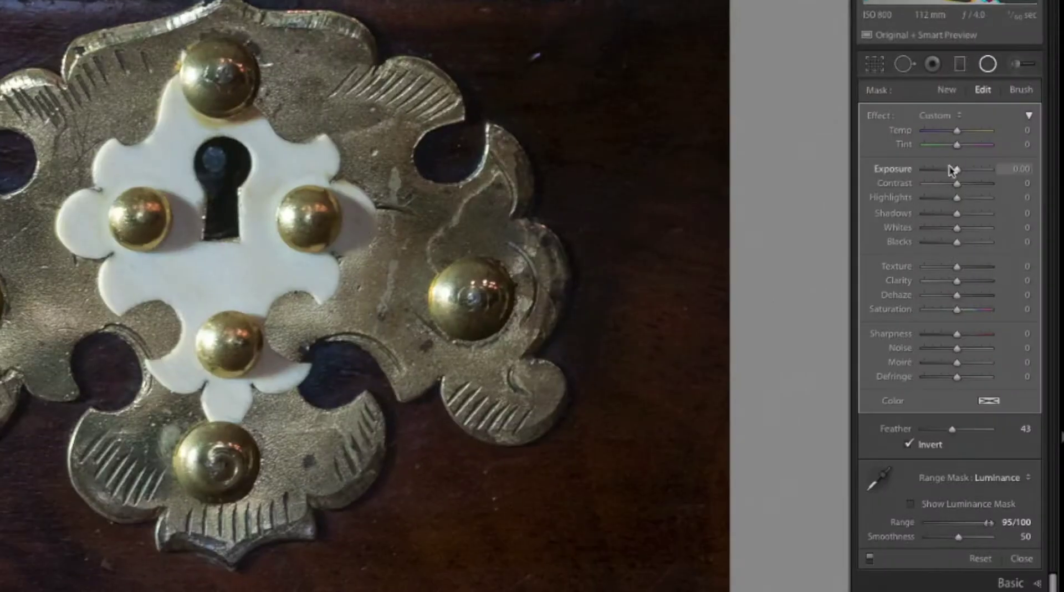
{"action": "left_click_drag", "start_coordinate": [958, 171], "coordinate": [1009, 174]}
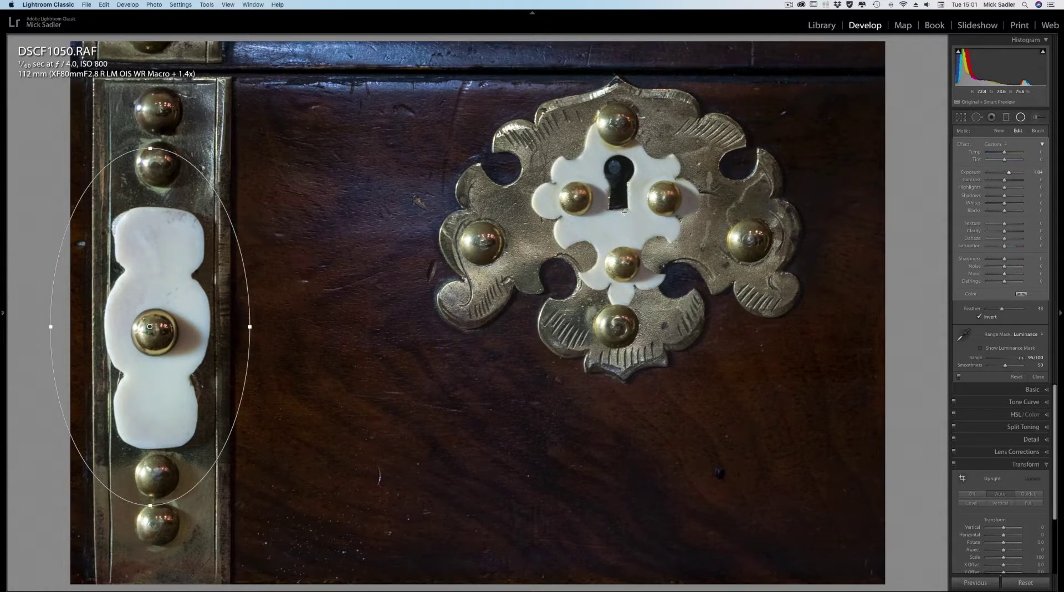
Step: Draw a second radial filter around the keyhole plate, show its mask overlay, slightly widen the ellipse, and set the feather to 28
{"action": "left_click_drag", "start_coordinate": [625, 212], "coordinate": [863, 406]}
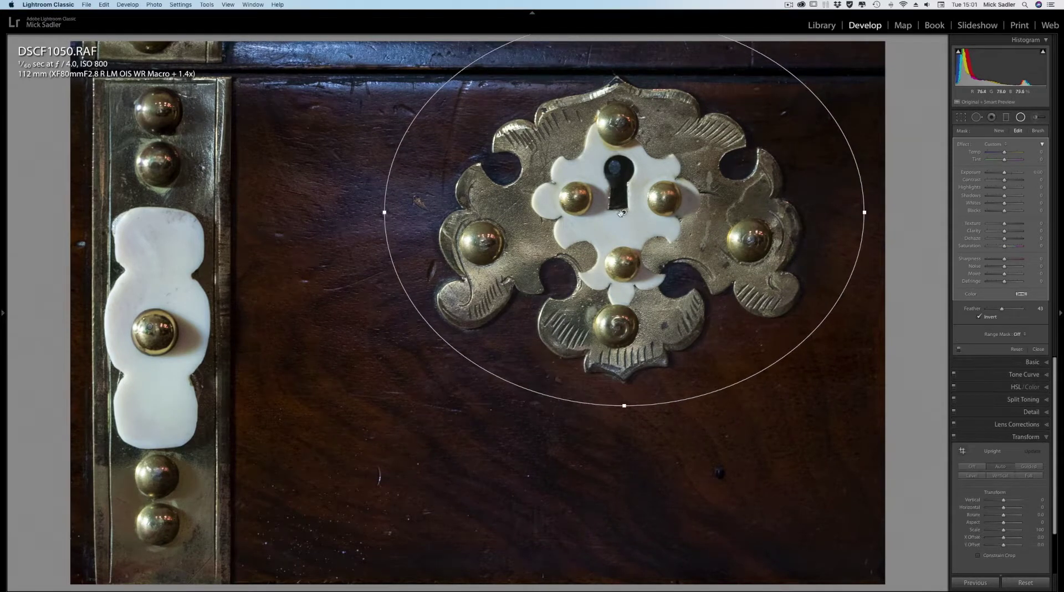
{"action": "left_click_drag", "start_coordinate": [624, 213], "coordinate": [620, 230]}
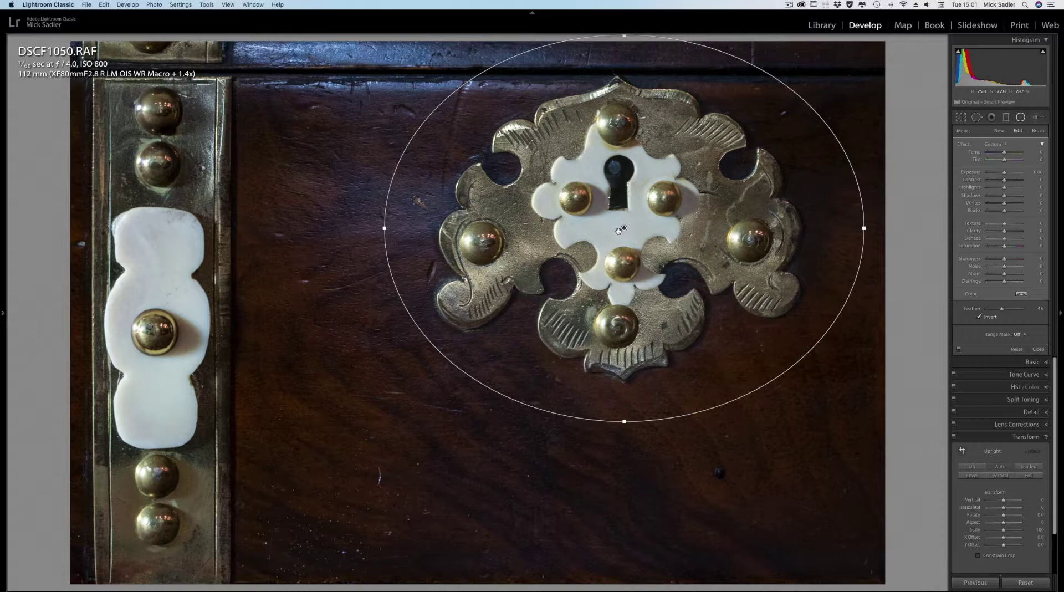
{"action": "key", "text": "o"}
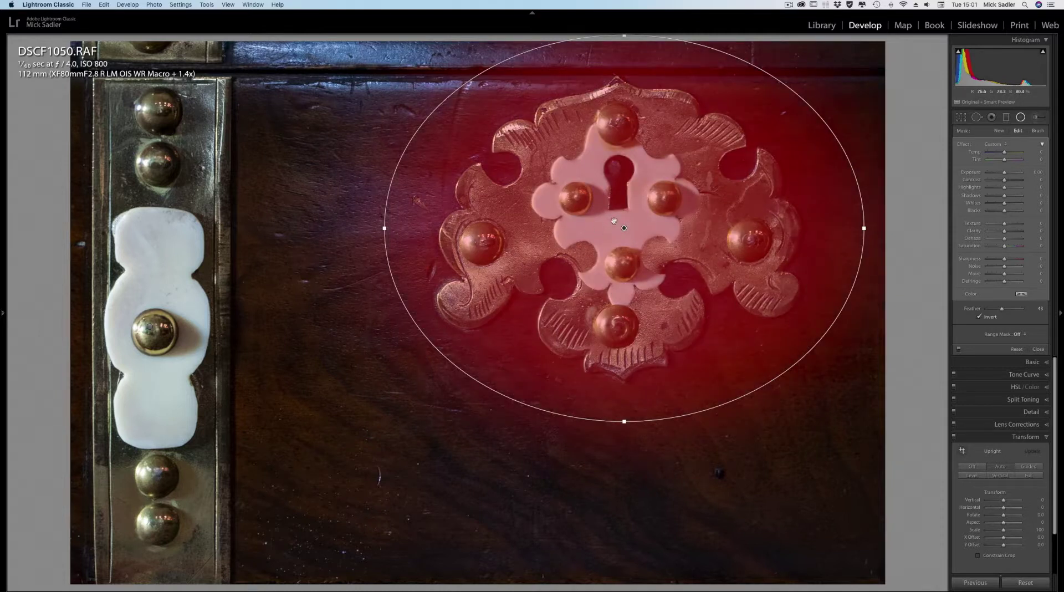
{"action": "left_click_drag", "start_coordinate": [385, 229], "coordinate": [381, 228]}
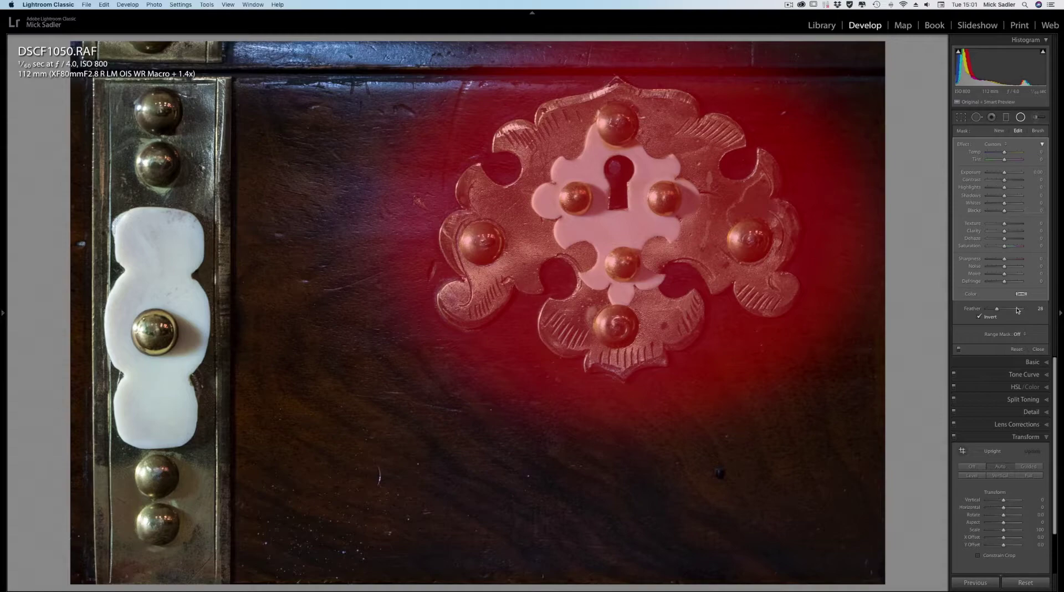
Step: Restrict the keyhole plate's radial filter to a luminance range of 95/100 and check the masked area with the overlay
{"action": "left_click", "coordinate": [1026, 335]}
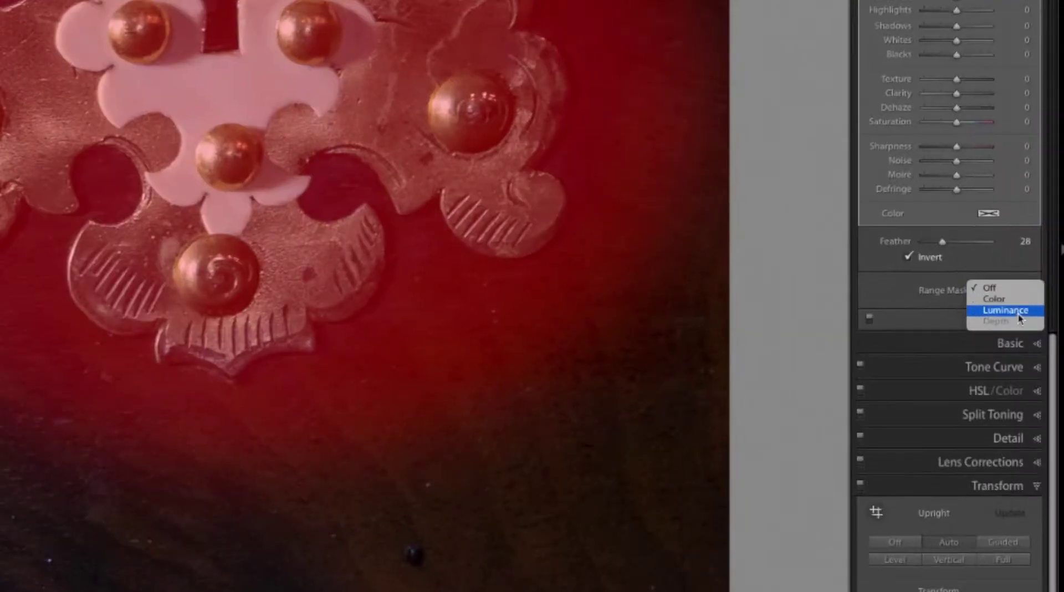
{"action": "left_click", "coordinate": [1033, 345]}
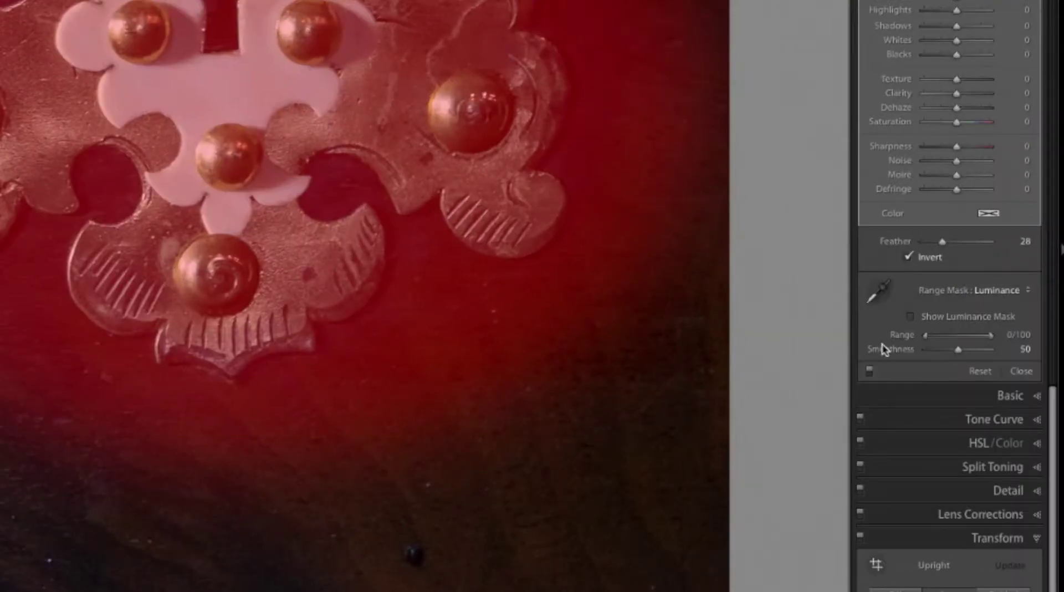
{"action": "left_click_drag", "start_coordinate": [926, 336], "coordinate": [974, 336]}
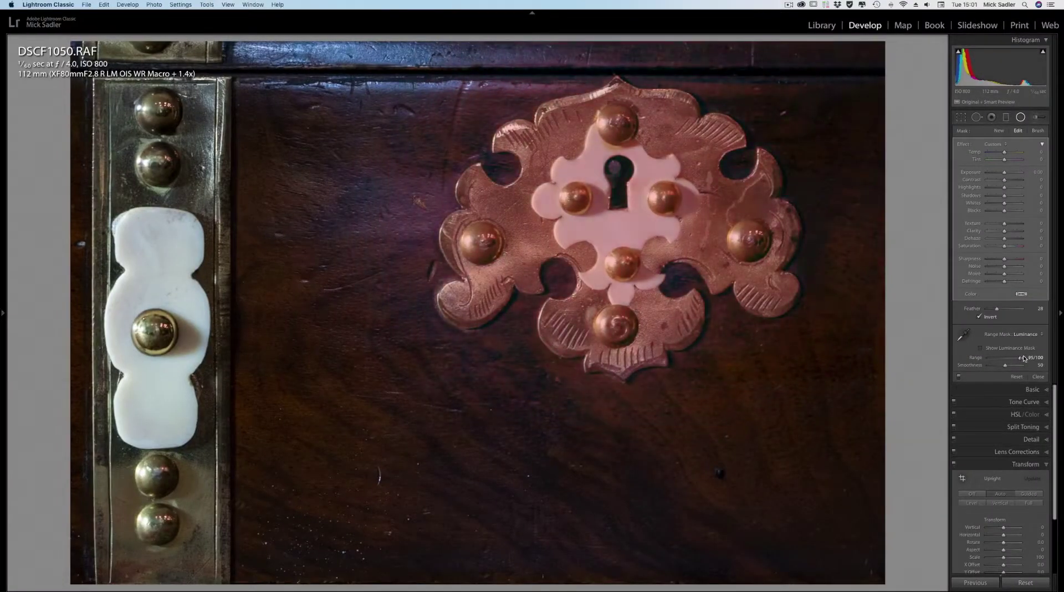
{"action": "left_click_drag", "start_coordinate": [1025, 358], "coordinate": [1021, 362]}
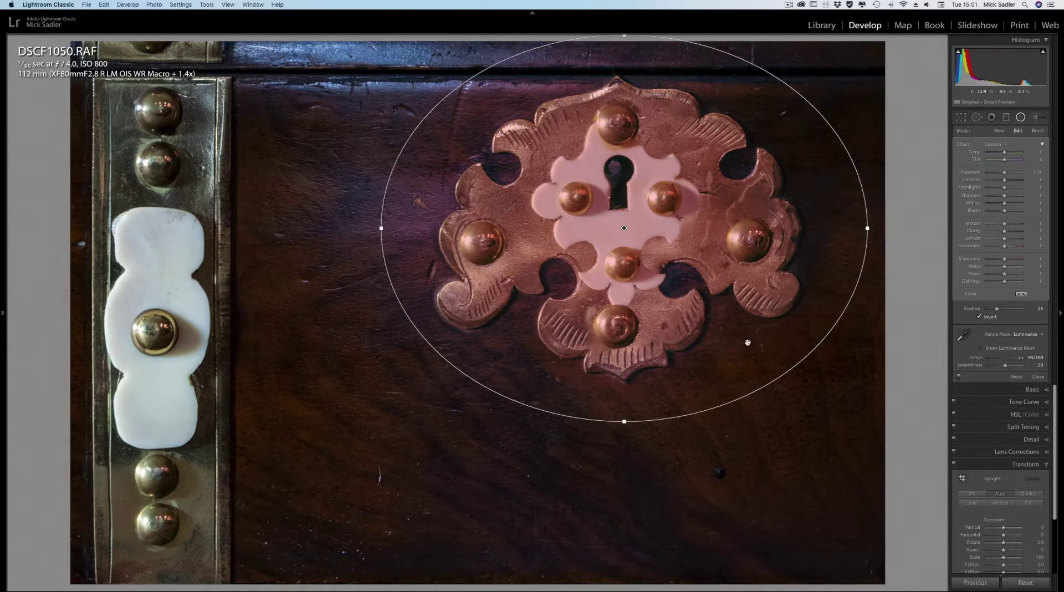
{"action": "key", "text": "o"}
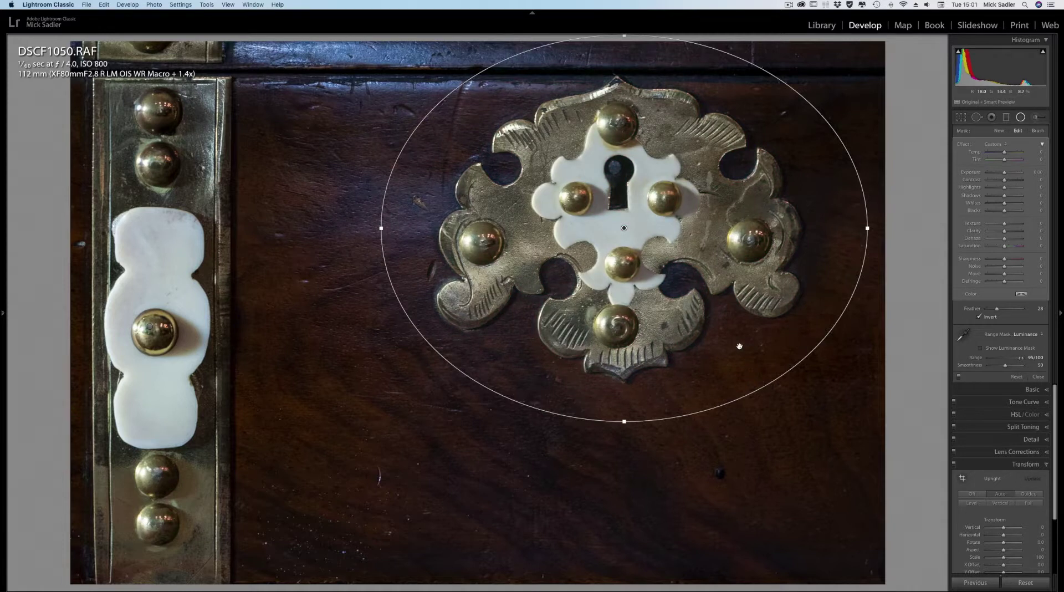
{"action": "key", "text": "o"}
{"action": "key", "text": "o"}
{"action": "key", "text": "o"}
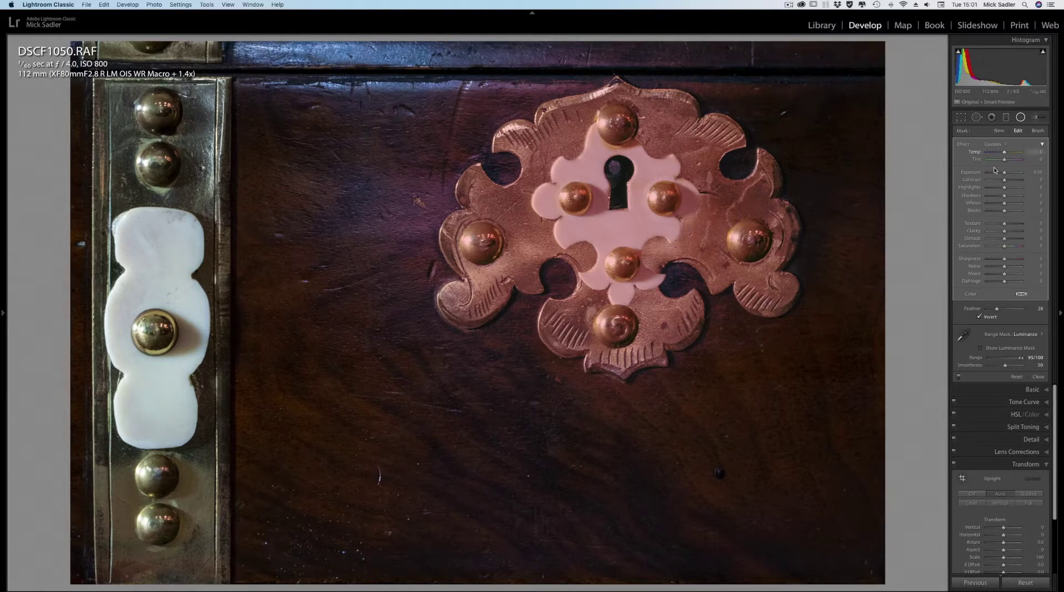
Step: Adjust the exposure of the keyhole plate's radial filter and close the filter after bringing up its mask brush
{"action": "mouse_move", "coordinate": [1012, 174]}
{"action": "left_mouse_down"}
{"action": "mouse_move", "coordinate": [1002, 174]}
{"action": "mouse_move", "coordinate": [1023, 175]}
{"action": "mouse_move", "coordinate": [1004, 175]}
{"action": "left_mouse_up"}
{"action": "key", "text": "shift+t"}
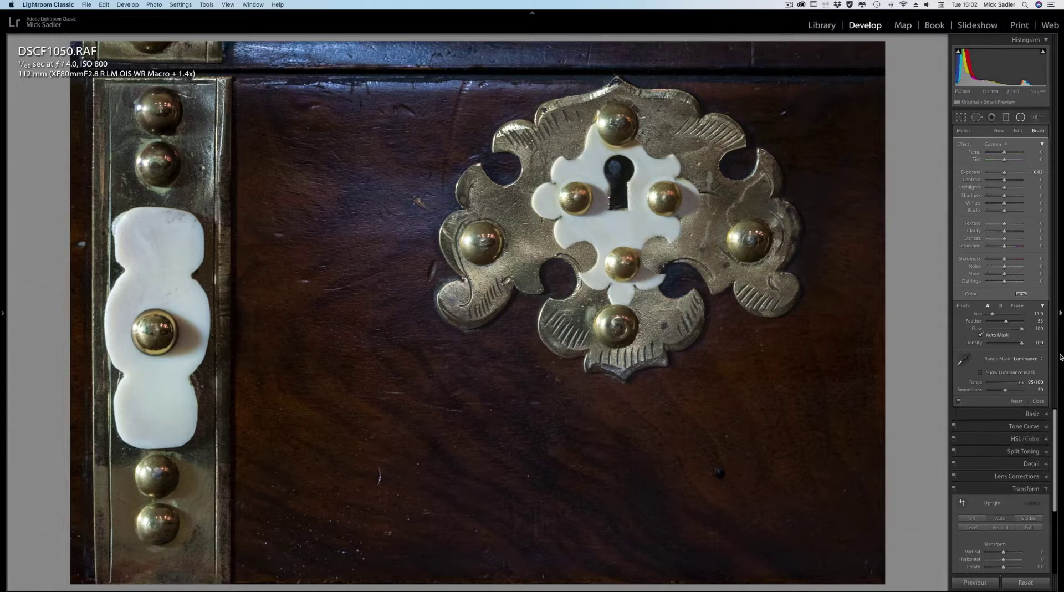
{"action": "left_click", "coordinate": [1038, 401]}
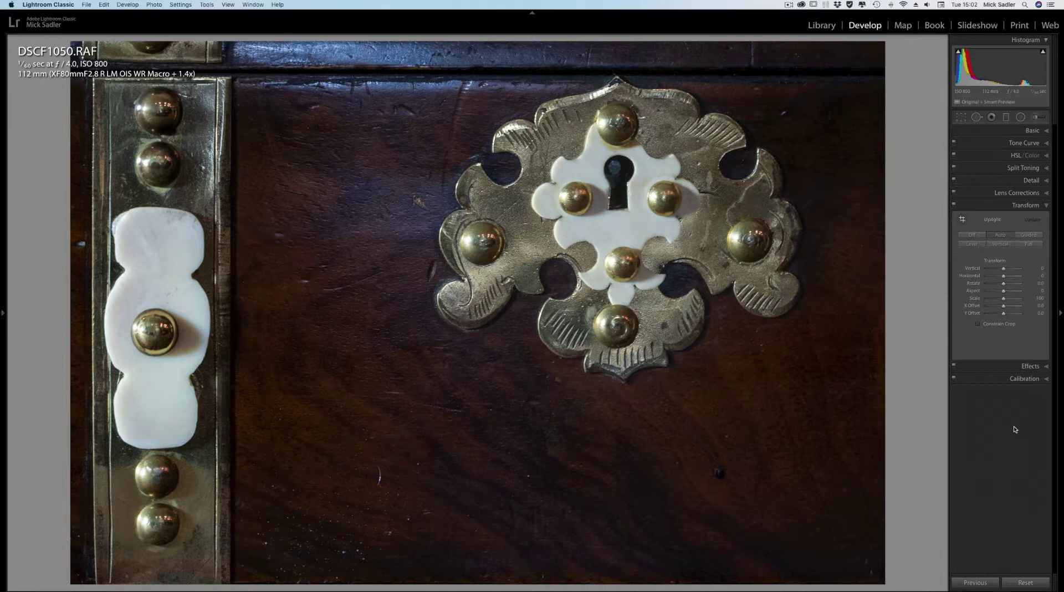
Step: Compare the edited chest photo with its original unedited version
{"action": "key", "text": "backslash"}
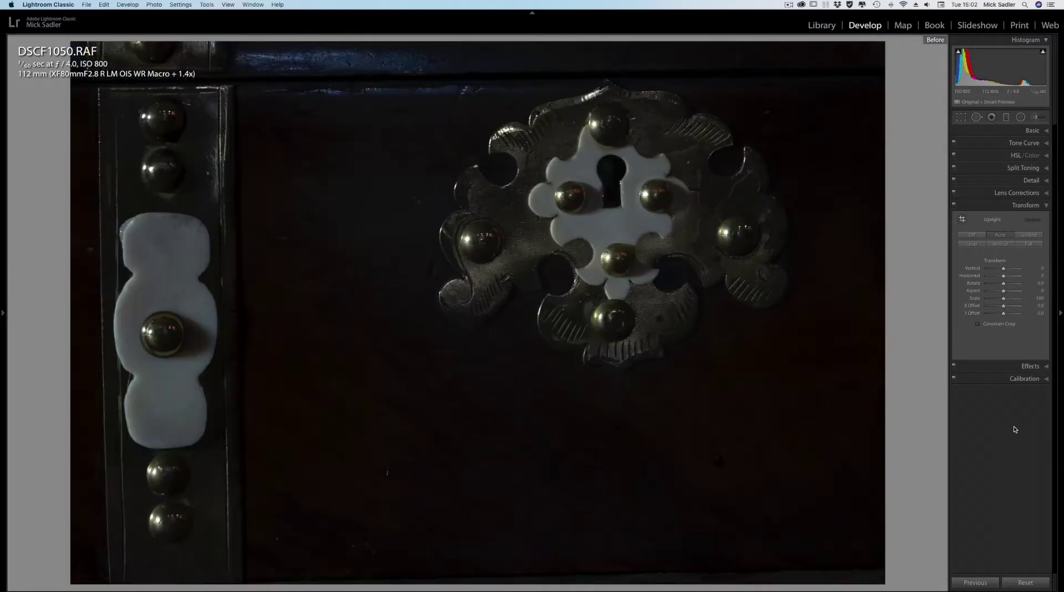
{"action": "key", "text": "backslash"}
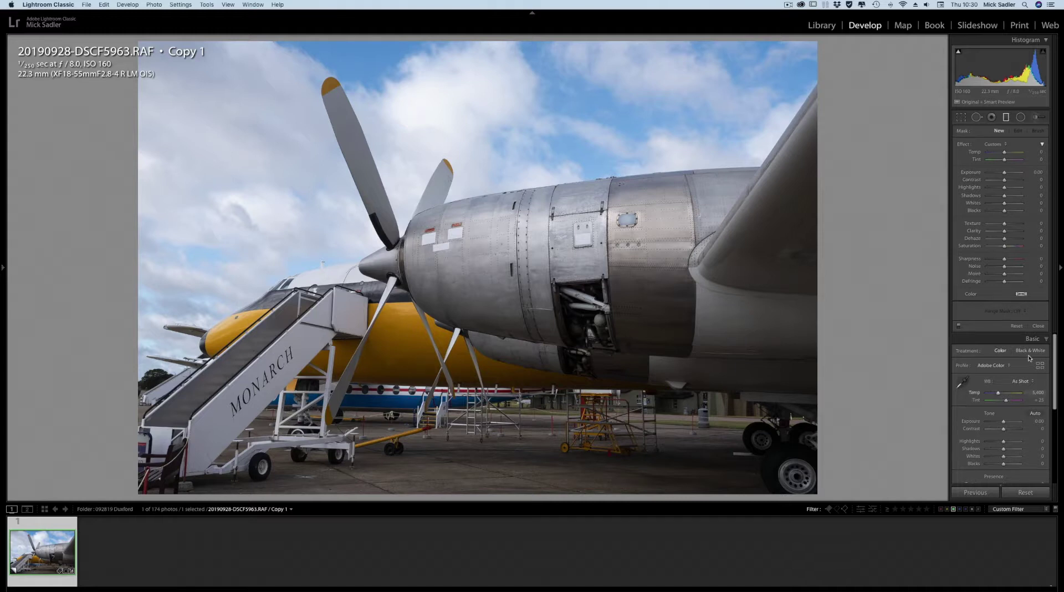
Step: Close the graduated filter on the aircraft photo and raise the overall shadows to +100
{"action": "left_click", "coordinate": [1038, 325]}
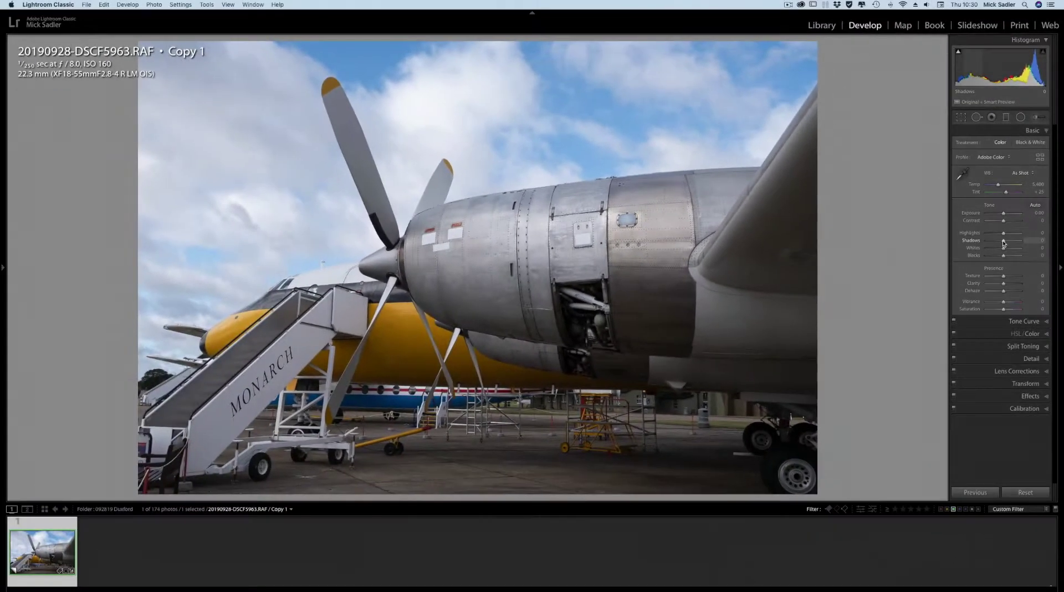
{"action": "left_click_drag", "start_coordinate": [1005, 242], "coordinate": [1025, 242]}
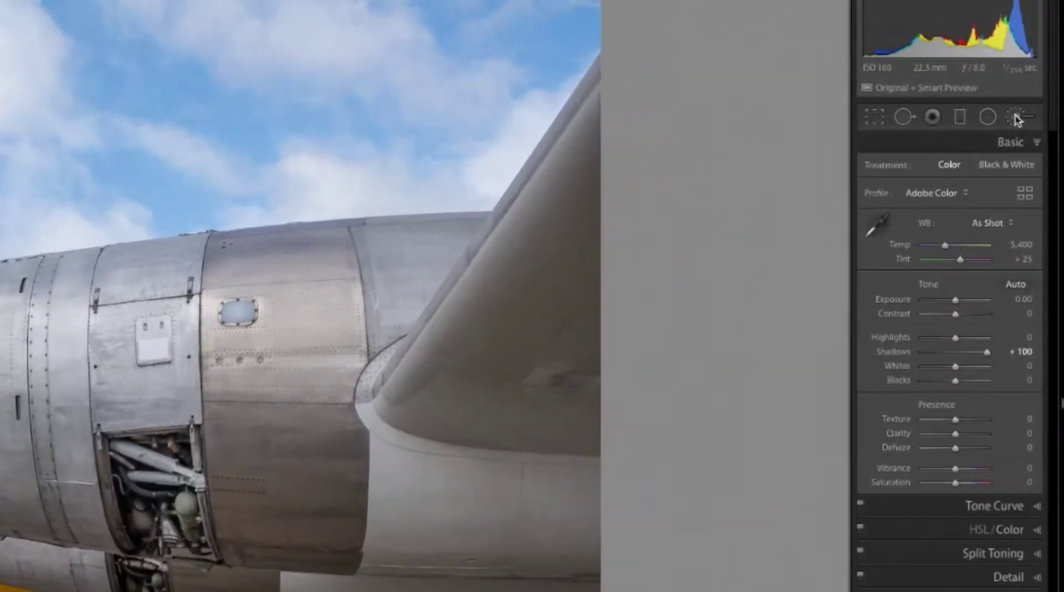
Step: Paint an adjustment brush mask of size 20 over the yellow aircraft, the boarding stairs and the ground beneath the engine
{"action": "left_click", "coordinate": [1017, 117]}
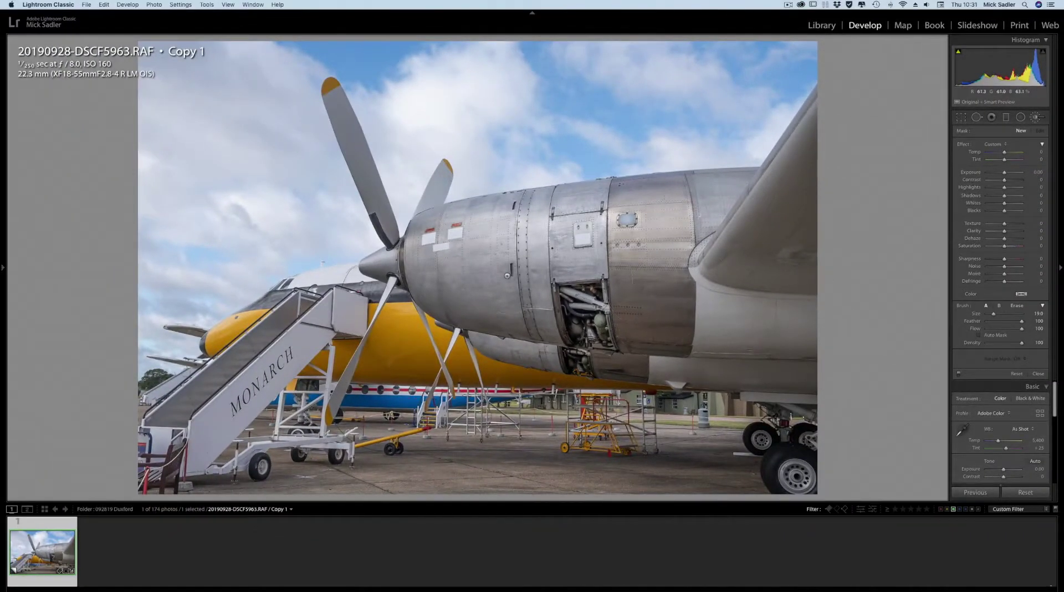
{"action": "key", "text": "]"}
{"action": "left_click", "coordinate": [209, 329]}
{"action": "mouse_move", "coordinate": [232, 330]}
{"action": "left_mouse_down"}
{"action": "mouse_move", "coordinate": [252, 302]}
{"action": "mouse_move", "coordinate": [382, 313]}
{"action": "mouse_move", "coordinate": [443, 344]}
{"action": "mouse_move", "coordinate": [311, 399]}
{"action": "mouse_move", "coordinate": [302, 382]}
{"action": "mouse_move", "coordinate": [476, 355]}
{"action": "mouse_move", "coordinate": [499, 332]}
{"action": "mouse_move", "coordinate": [516, 388]}
{"action": "mouse_move", "coordinate": [656, 394]}
{"action": "mouse_move", "coordinate": [615, 471]}
{"action": "mouse_move", "coordinate": [521, 437]}
{"action": "mouse_move", "coordinate": [308, 448]}
{"action": "left_mouse_up"}
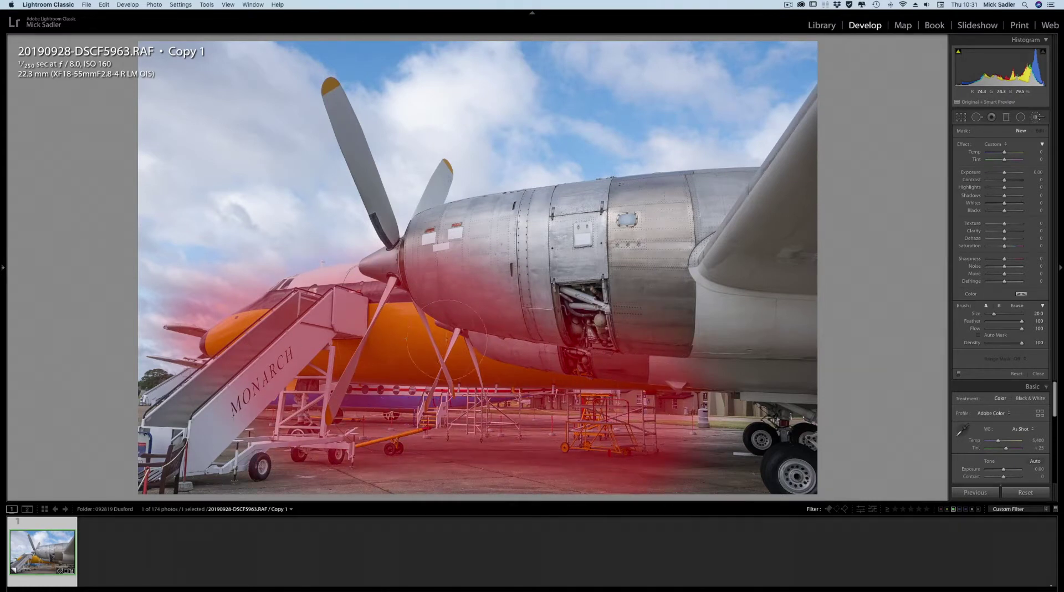
{"action": "left_click_drag", "start_coordinate": [217, 350], "coordinate": [217, 349]}
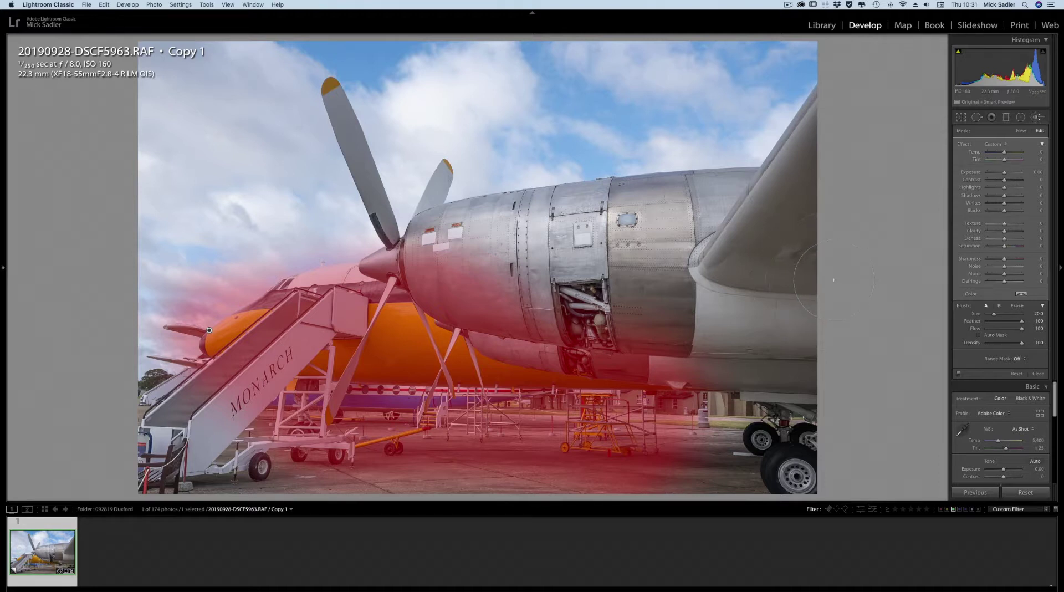
Step: Set the brush's range mask to Color and sample the yellow paint near the nose of the background aircraft
{"action": "key", "text": "o"}
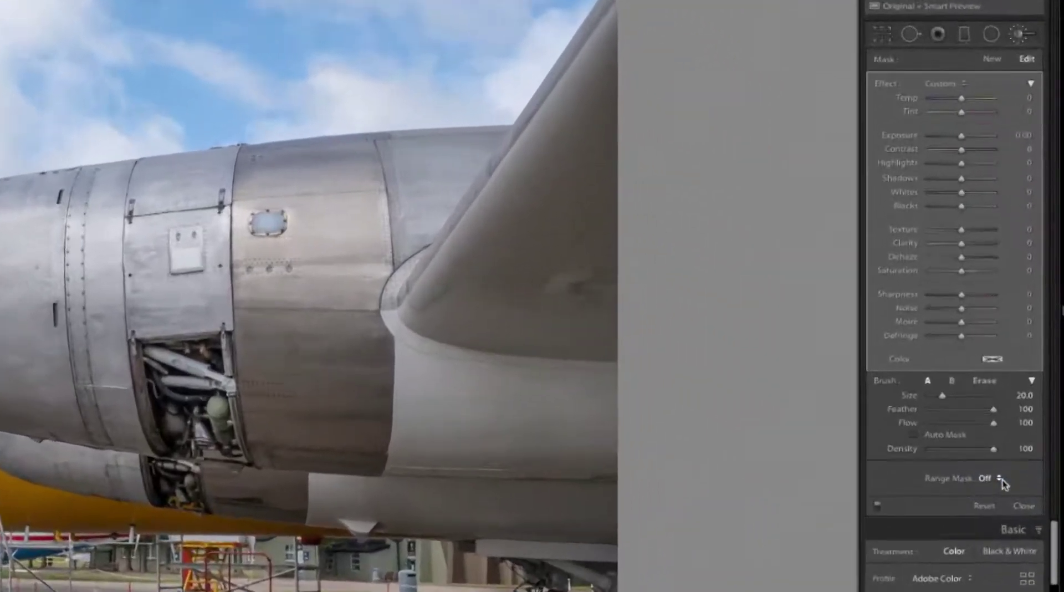
{"action": "left_click", "coordinate": [1021, 359]}
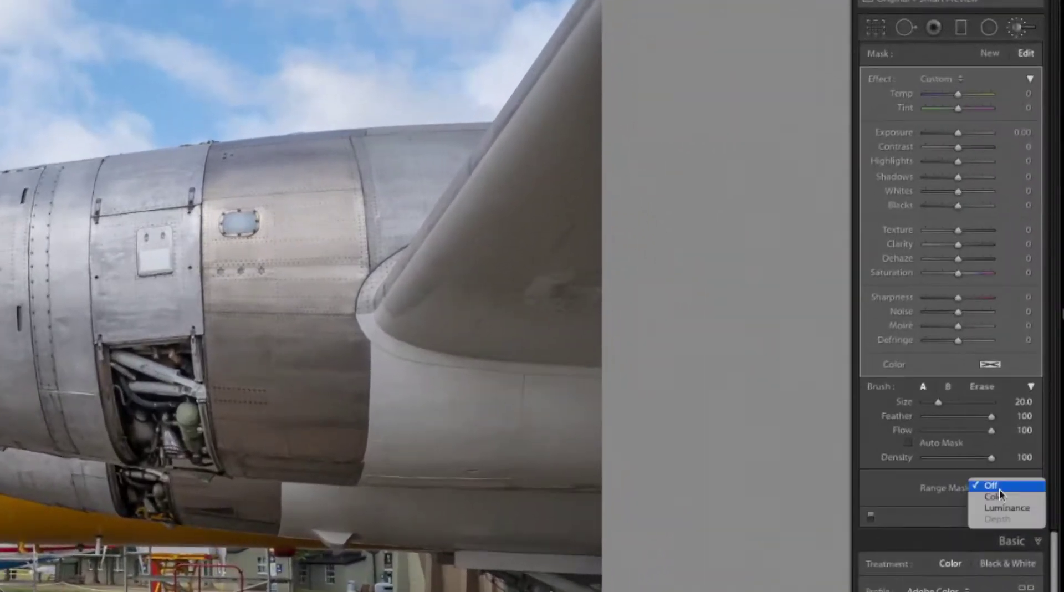
{"action": "left_click", "coordinate": [995, 497]}
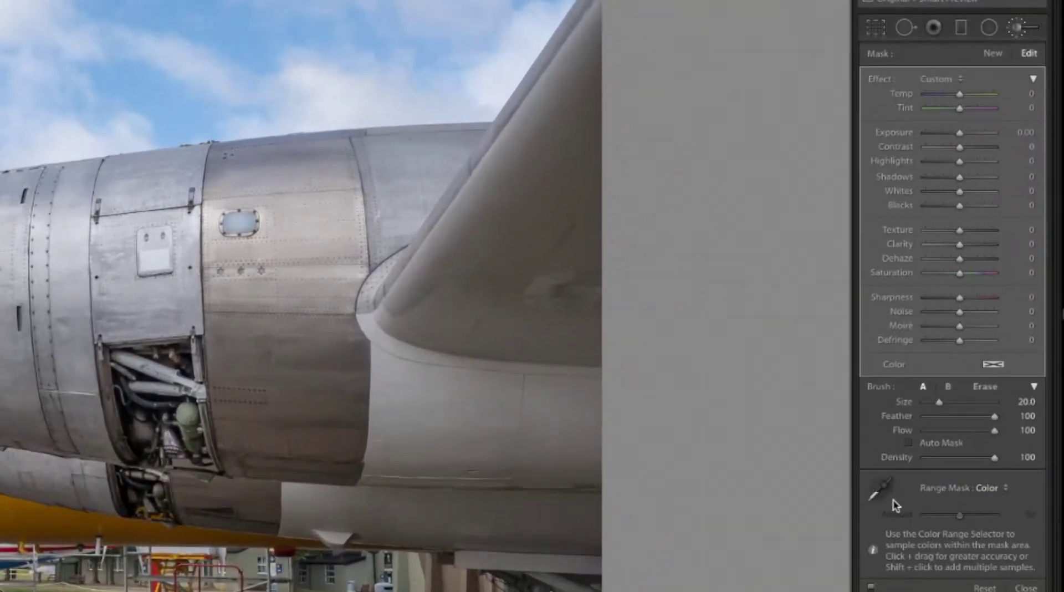
{"action": "left_click", "coordinate": [881, 489]}
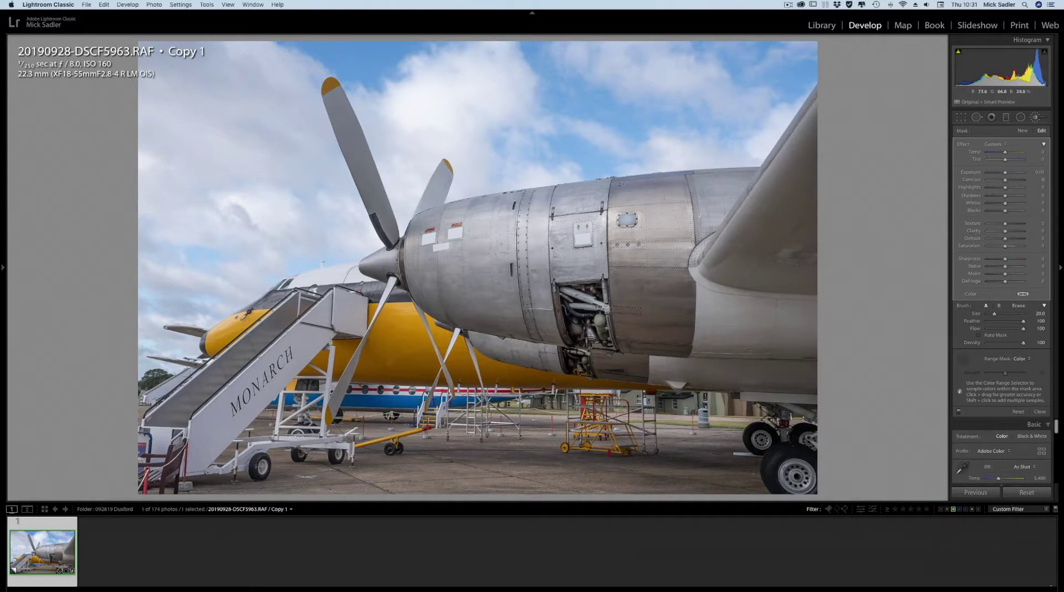
{"action": "left_click", "coordinate": [248, 314]}
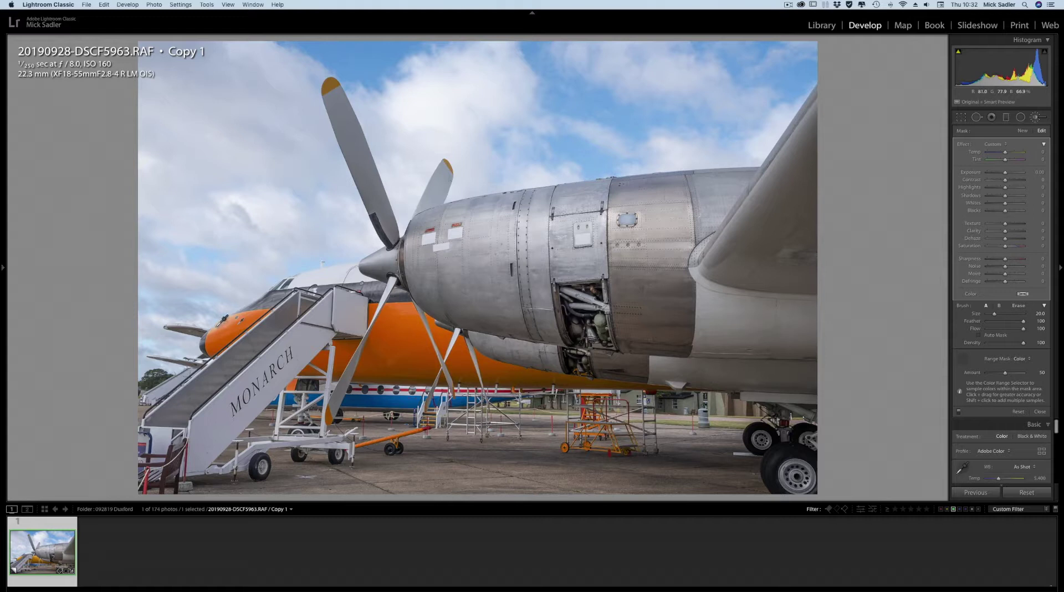
{"action": "left_click", "coordinate": [221, 327]}
{"action": "left_click", "coordinate": [235, 328]}
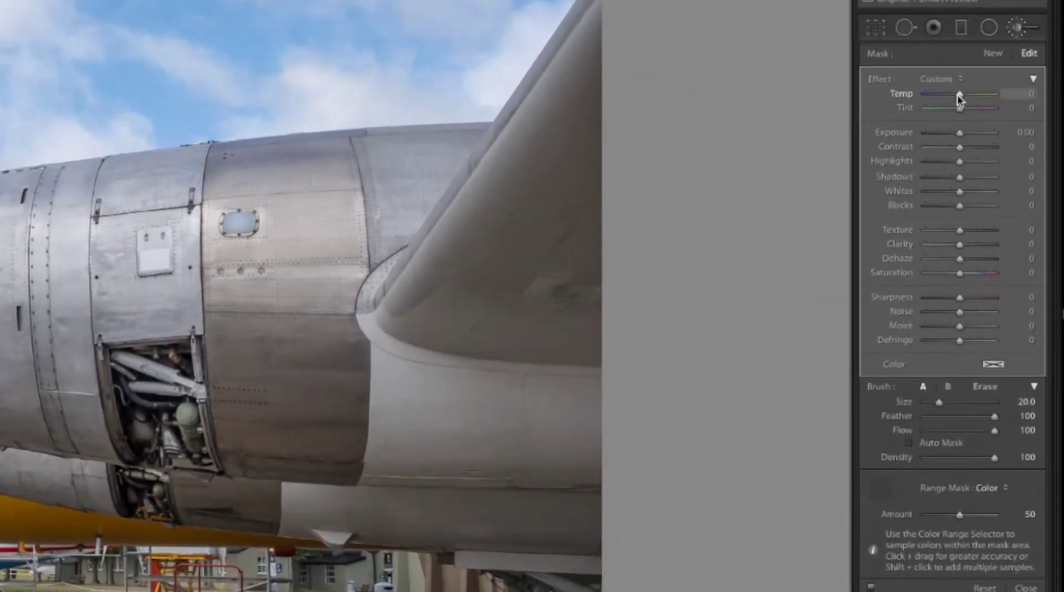
Step: Warm the masked yellow paint by raising Temp to 75 and shifting Tint towards magenta, and close the adjustment brush
{"action": "left_click_drag", "start_coordinate": [960, 95], "coordinate": [980, 95]}
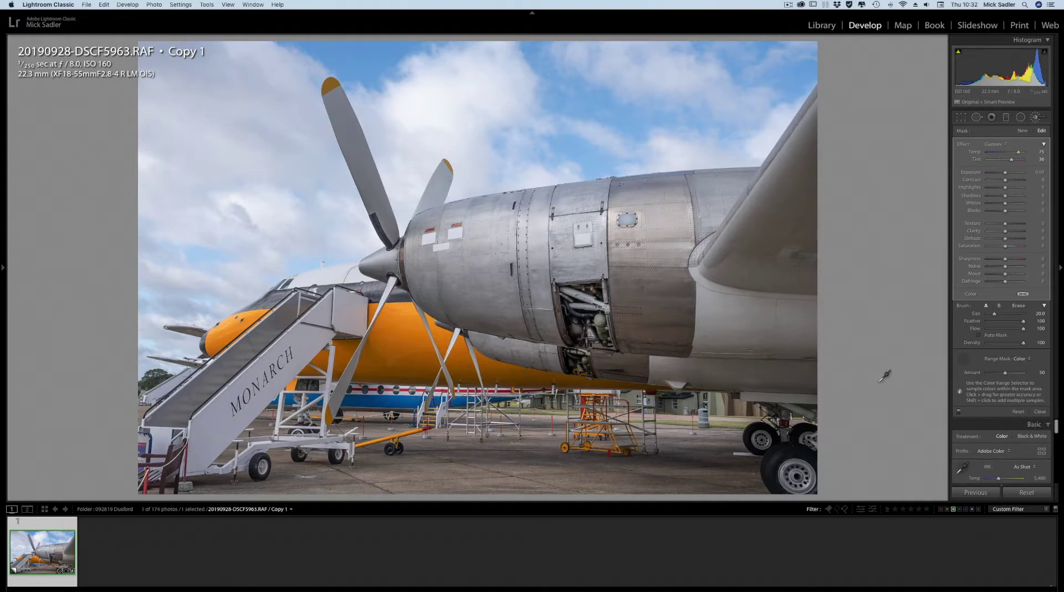
{"action": "left_click", "coordinate": [1038, 413]}
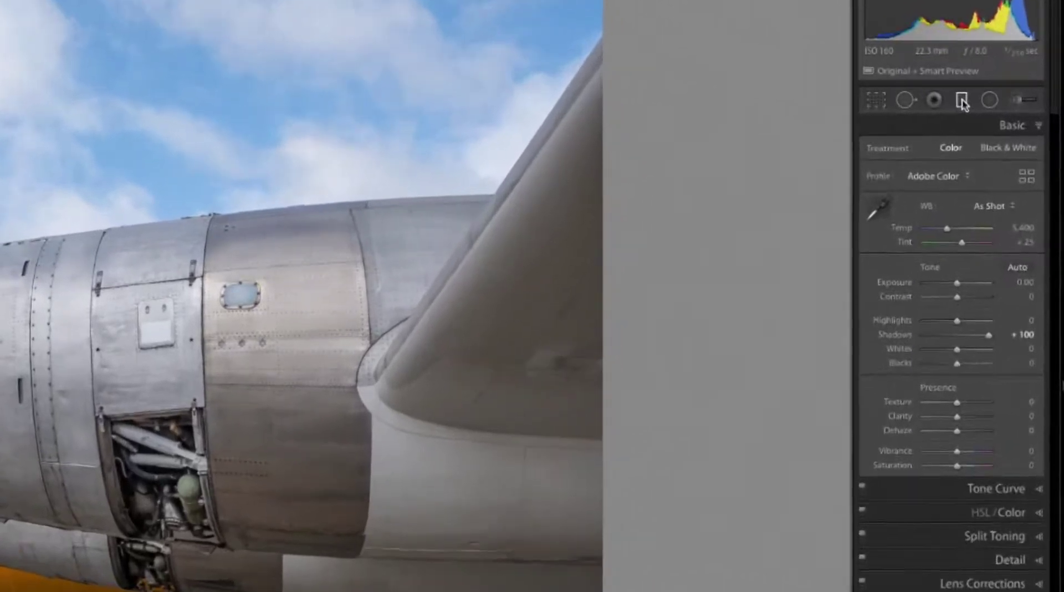
Step: Draw a graduated filter upward over the concrete ground and raise its exposure to 0.60
{"action": "left_click", "coordinate": [979, 108]}
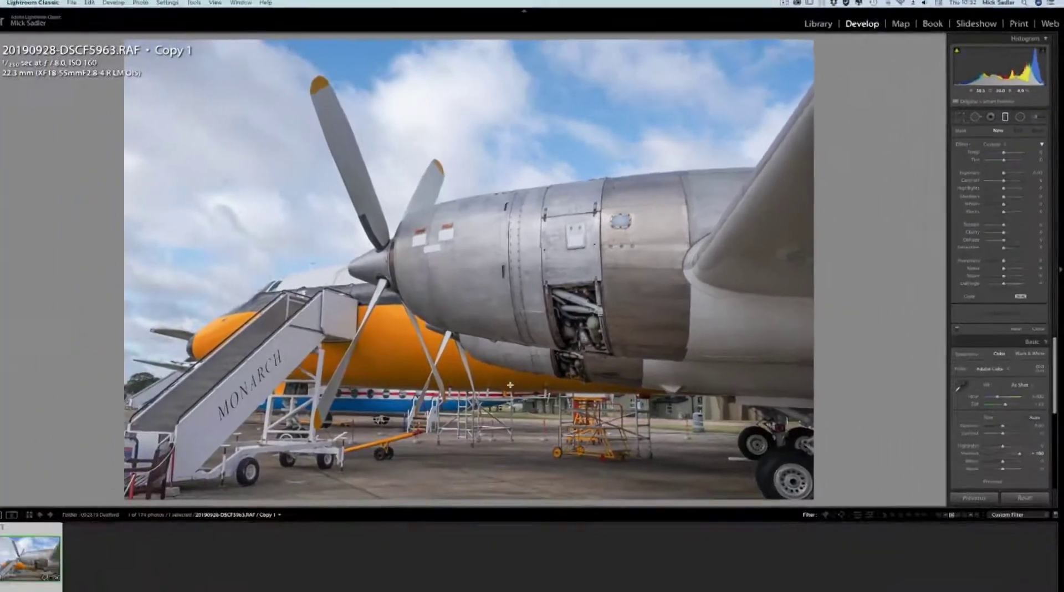
{"action": "left_click_drag", "start_coordinate": [389, 442], "coordinate": [387, 362]}
{"action": "left_click_drag", "start_coordinate": [516, 318], "coordinate": [517, 308]}
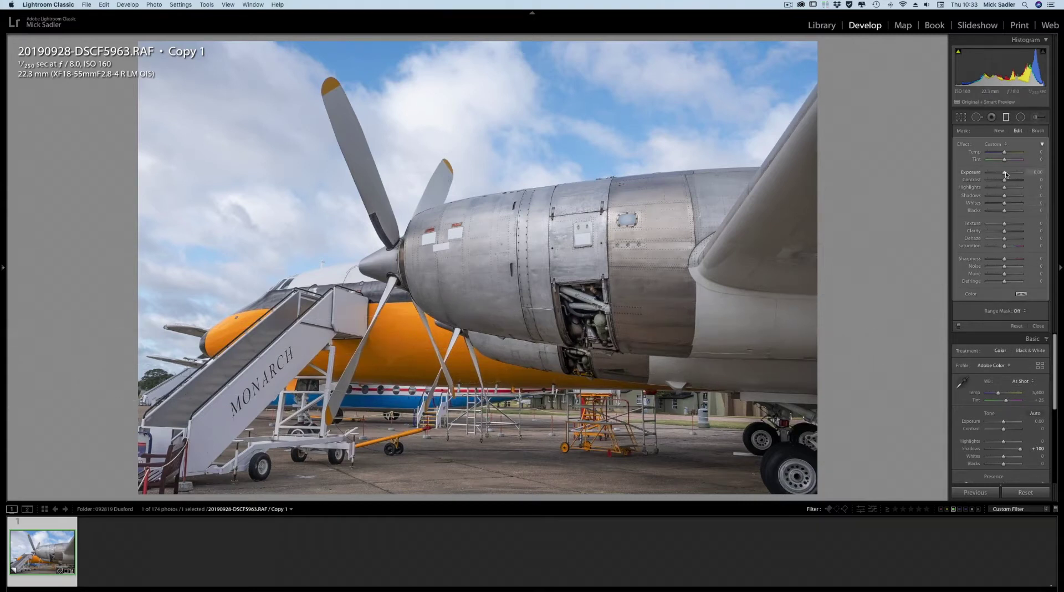
{"action": "left_click_drag", "start_coordinate": [1007, 175], "coordinate": [1010, 174]}
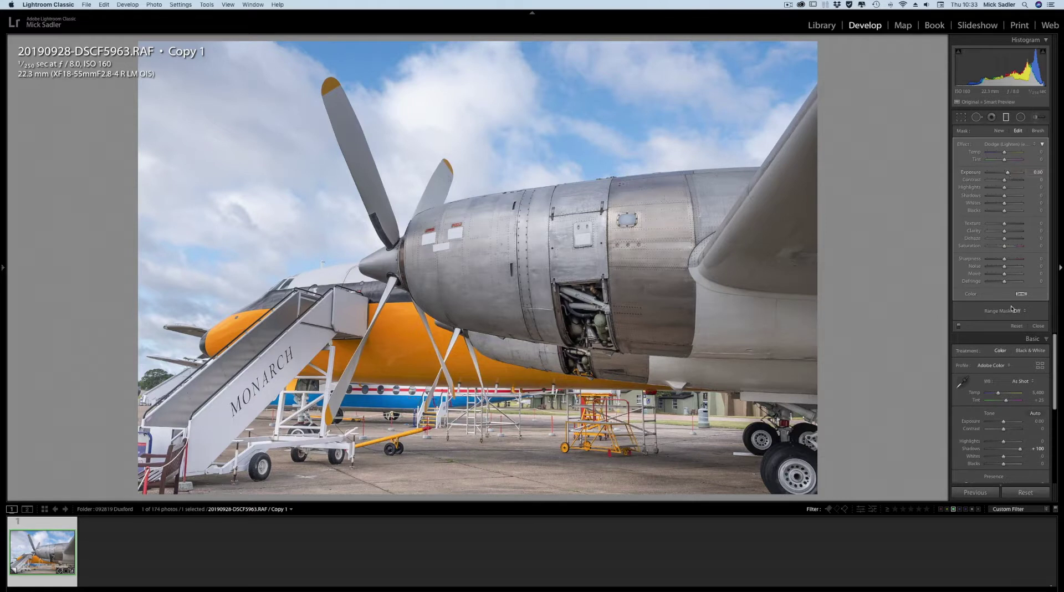
Step: Add a second graduated filter downward over the sky, lower its blacks to about -30 and close the filter
{"action": "left_click", "coordinate": [999, 131]}
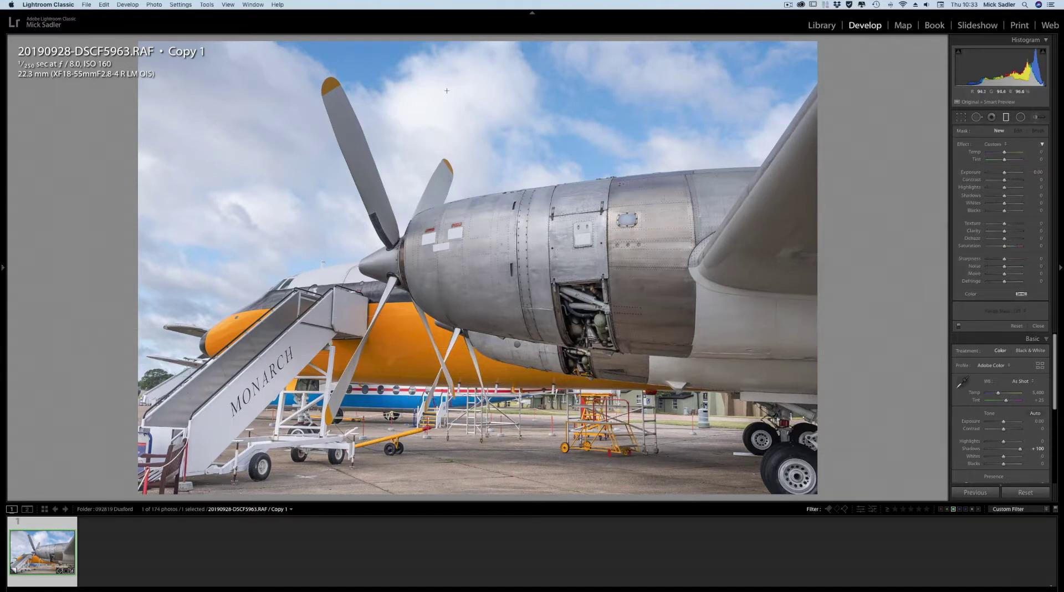
{"action": "left_click_drag", "start_coordinate": [416, 109], "coordinate": [419, 151]}
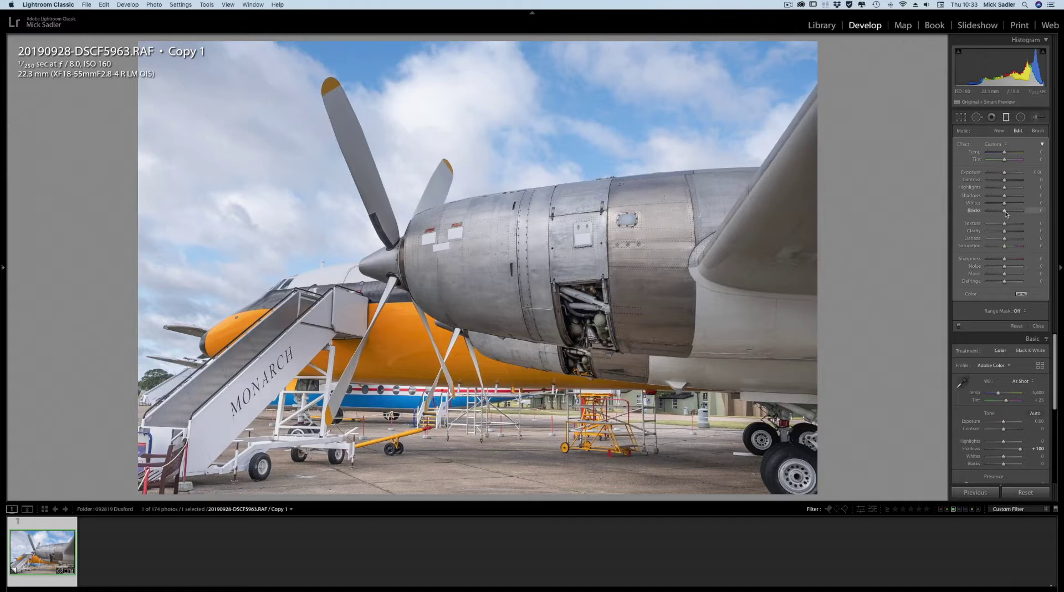
{"action": "left_click_drag", "start_coordinate": [1004, 213], "coordinate": [1000, 212]}
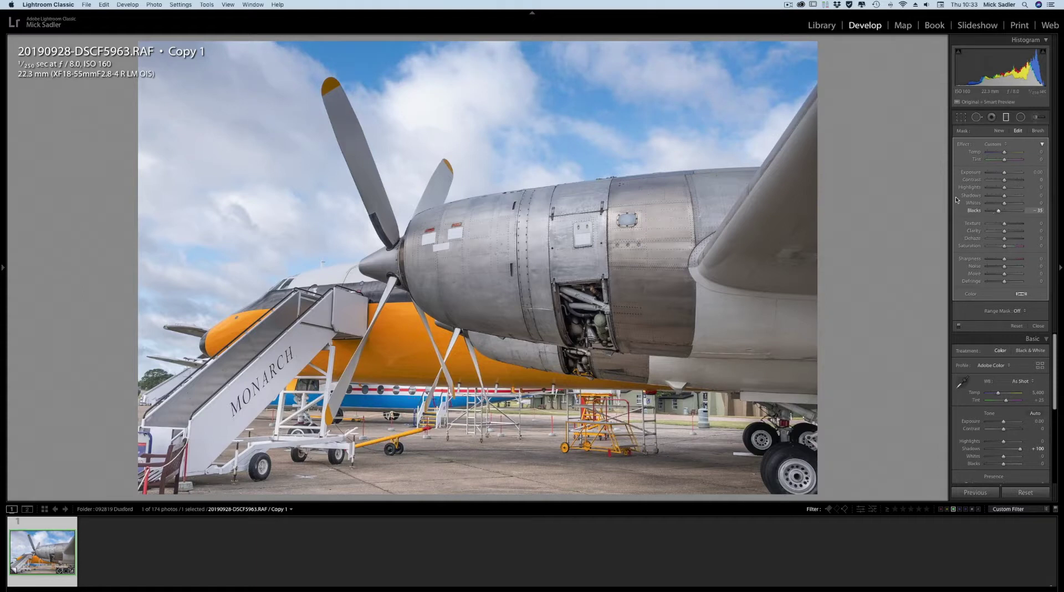
{"action": "left_click", "coordinate": [1039, 326]}
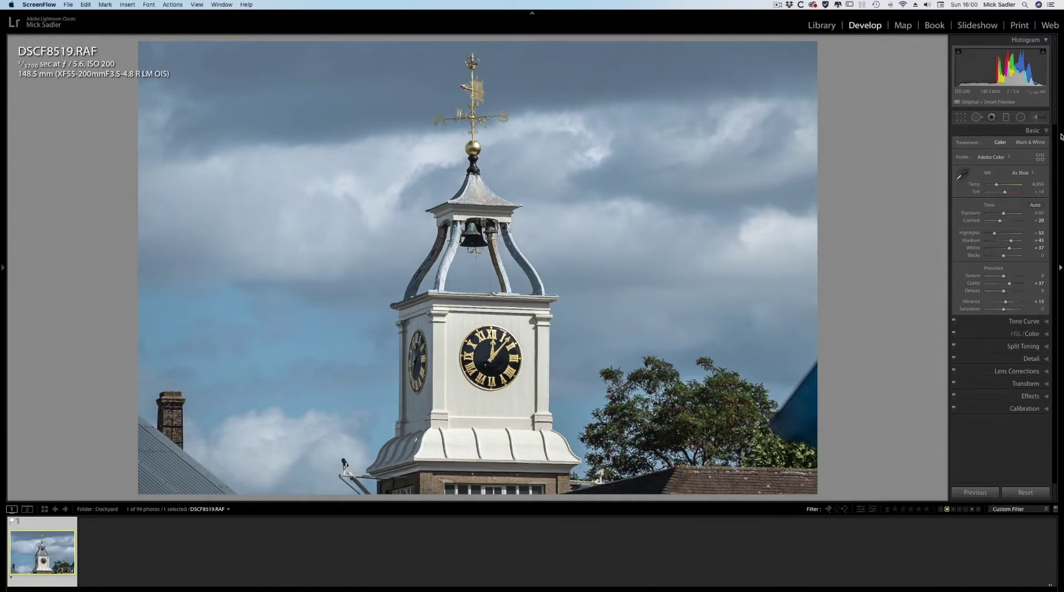
Step: Paint an adjustment brush mask of size 13 with Auto Mask on over the clock tower's white walls and flared base
{"action": "left_click", "coordinate": [1036, 118]}
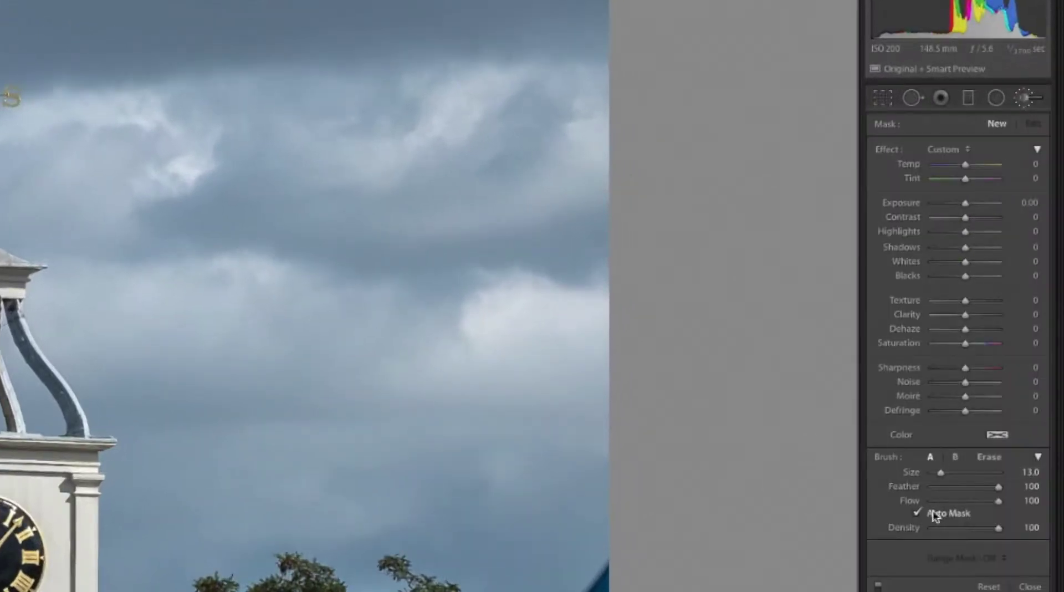
{"action": "left_click", "coordinate": [916, 514]}
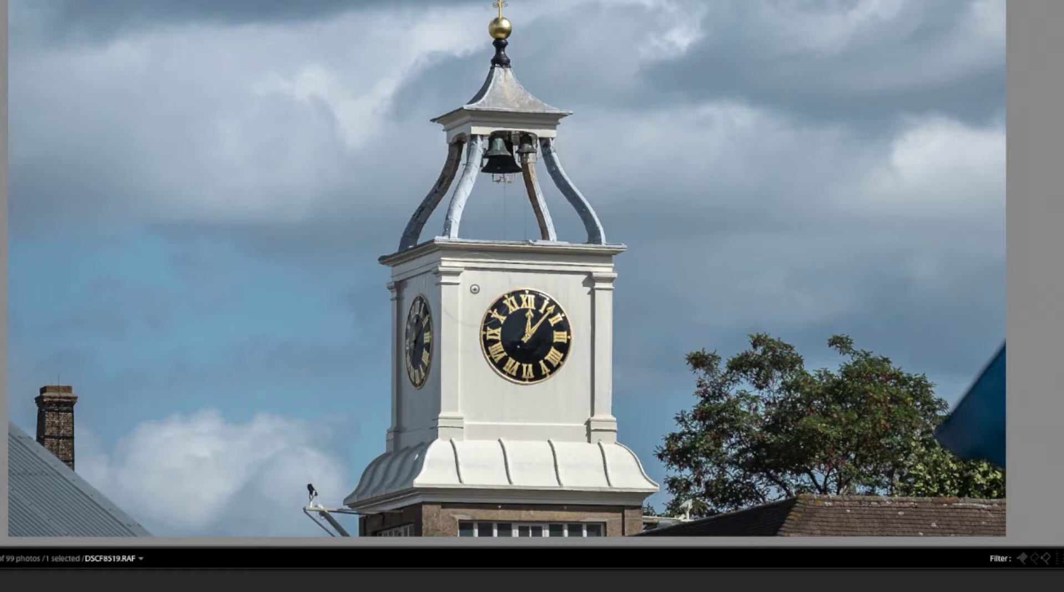
{"action": "mouse_move", "coordinate": [477, 261]}
{"action": "left_mouse_down"}
{"action": "mouse_move", "coordinate": [488, 324]}
{"action": "mouse_move", "coordinate": [443, 333]}
{"action": "mouse_move", "coordinate": [455, 362]}
{"action": "mouse_move", "coordinate": [429, 402]}
{"action": "mouse_move", "coordinate": [518, 377]}
{"action": "mouse_move", "coordinate": [506, 394]}
{"action": "mouse_move", "coordinate": [549, 387]}
{"action": "mouse_move", "coordinate": [564, 400]}
{"action": "mouse_move", "coordinate": [583, 383]}
{"action": "mouse_move", "coordinate": [581, 397]}
{"action": "mouse_move", "coordinate": [593, 344]}
{"action": "mouse_move", "coordinate": [571, 327]}
{"action": "mouse_move", "coordinate": [585, 307]}
{"action": "mouse_move", "coordinate": [543, 341]}
{"action": "mouse_move", "coordinate": [571, 254]}
{"action": "mouse_move", "coordinate": [532, 266]}
{"action": "left_mouse_up"}
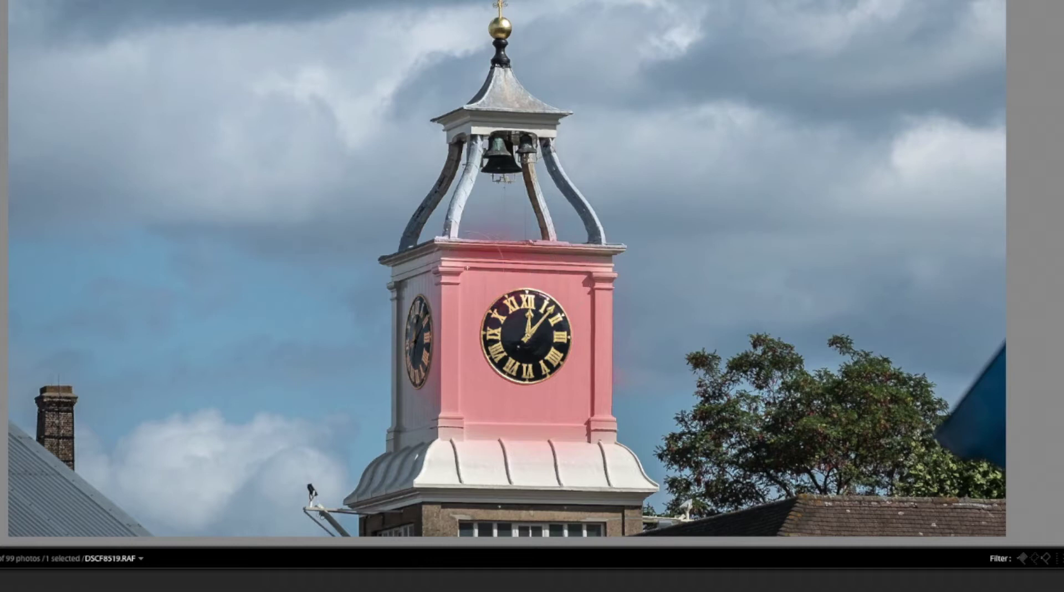
{"action": "left_click_drag", "start_coordinate": [458, 256], "coordinate": [490, 251]}
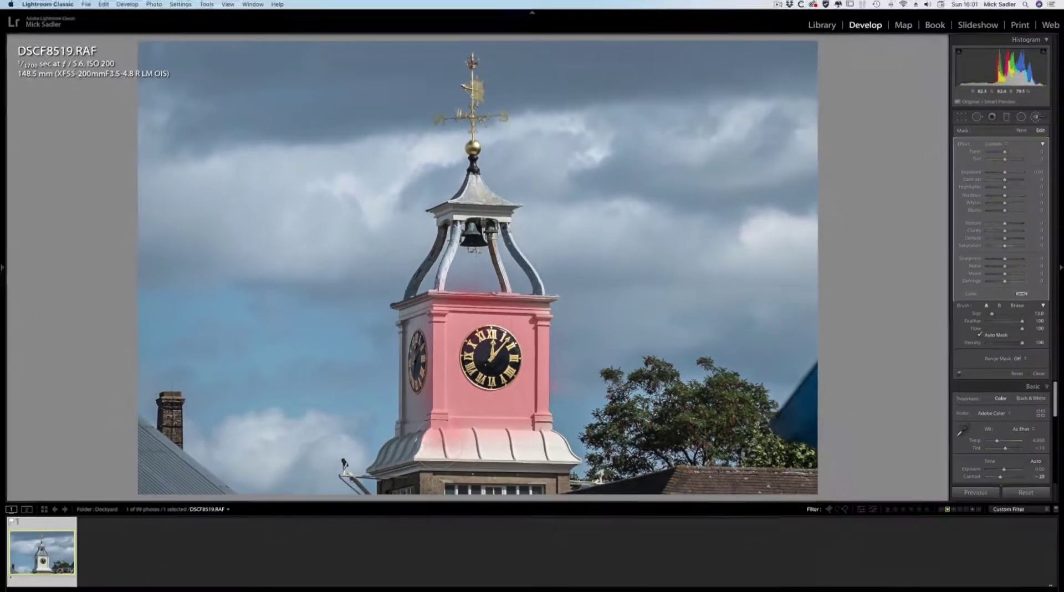
{"action": "mouse_move", "coordinate": [438, 451]}
{"action": "left_mouse_down"}
{"action": "mouse_move", "coordinate": [562, 441]}
{"action": "mouse_move", "coordinate": [552, 448]}
{"action": "mouse_move", "coordinate": [568, 456]}
{"action": "left_mouse_up"}
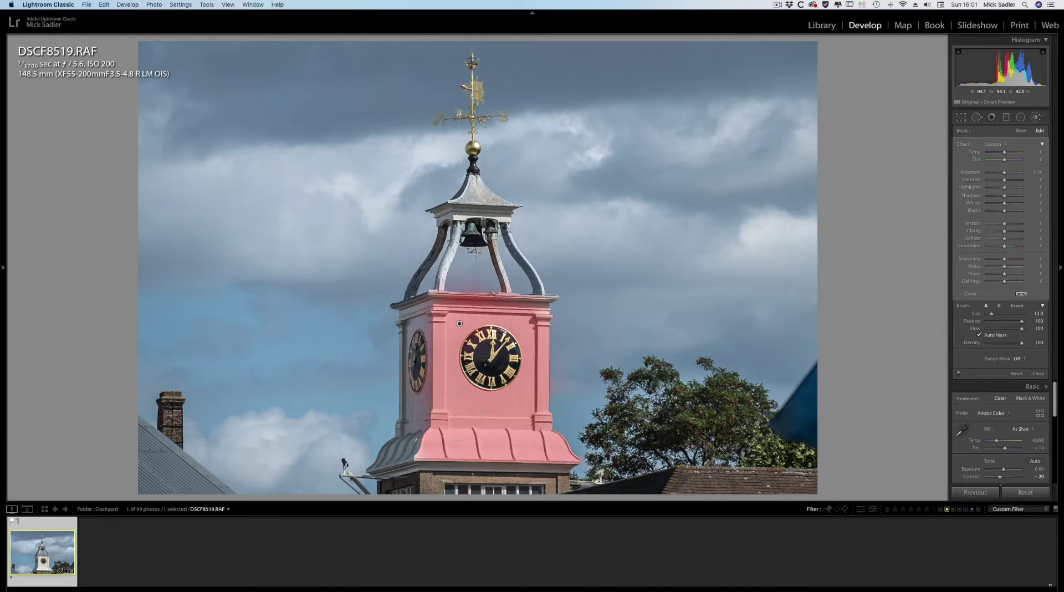
Step: Hide the tower's mask overlay, try a lower exposure and reset it, and set the highlights to -32
{"action": "key", "text": "o"}
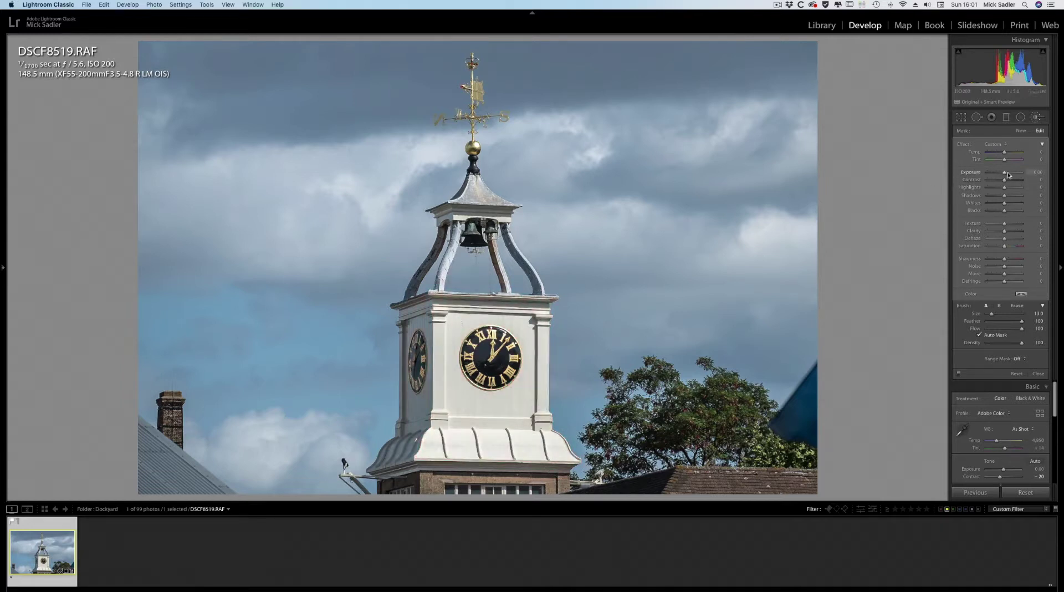
{"action": "mouse_move", "coordinate": [1004, 175]}
{"action": "left_mouse_down"}
{"action": "mouse_move", "coordinate": [989, 176]}
{"action": "mouse_move", "coordinate": [1001, 176]}
{"action": "left_mouse_up"}
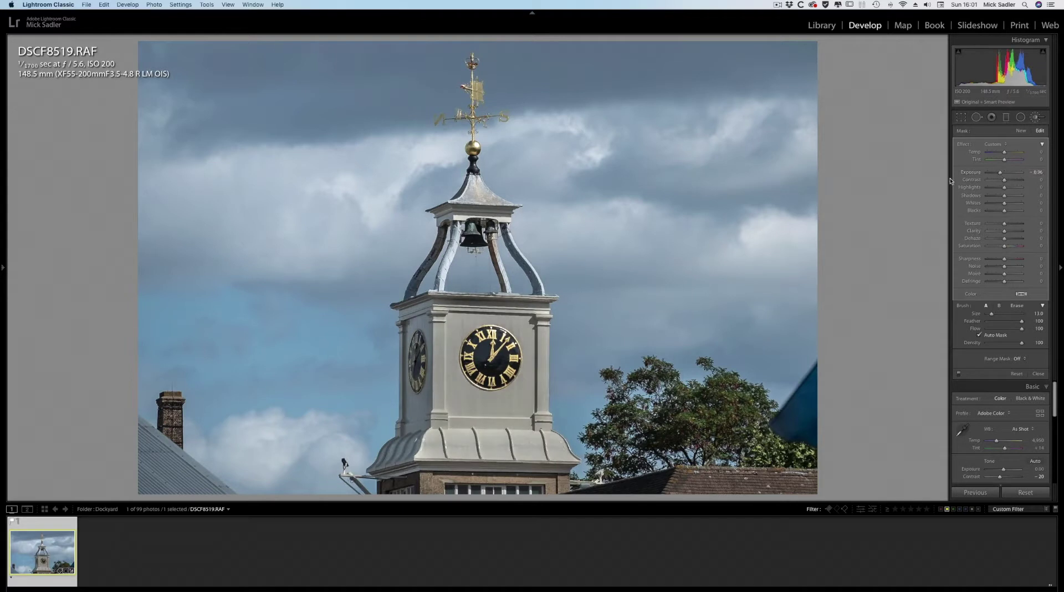
{"action": "double_click", "coordinate": [970, 173]}
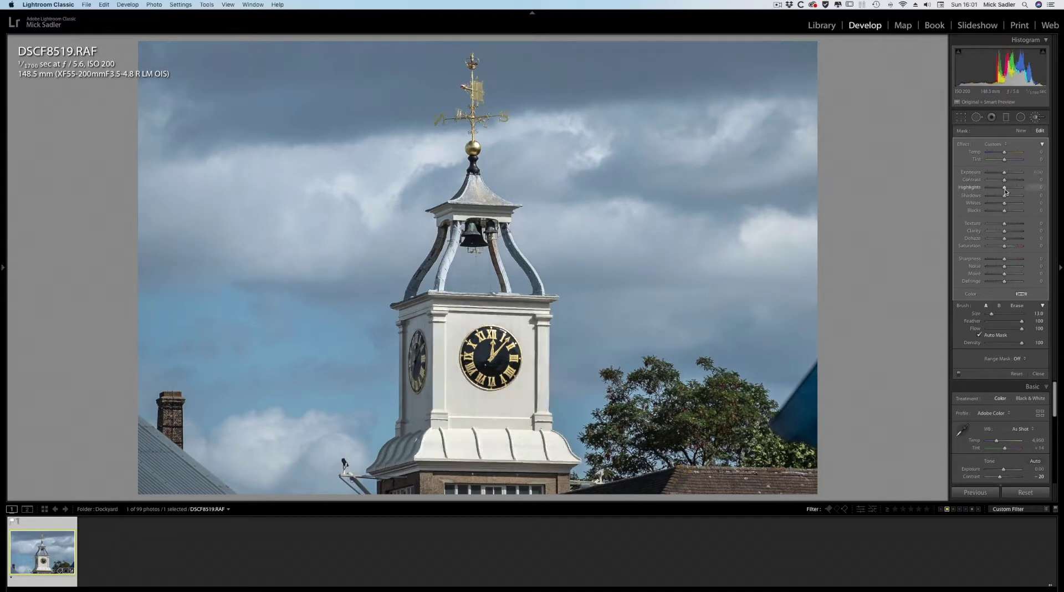
{"action": "left_click_drag", "start_coordinate": [1005, 189], "coordinate": [1000, 188]}
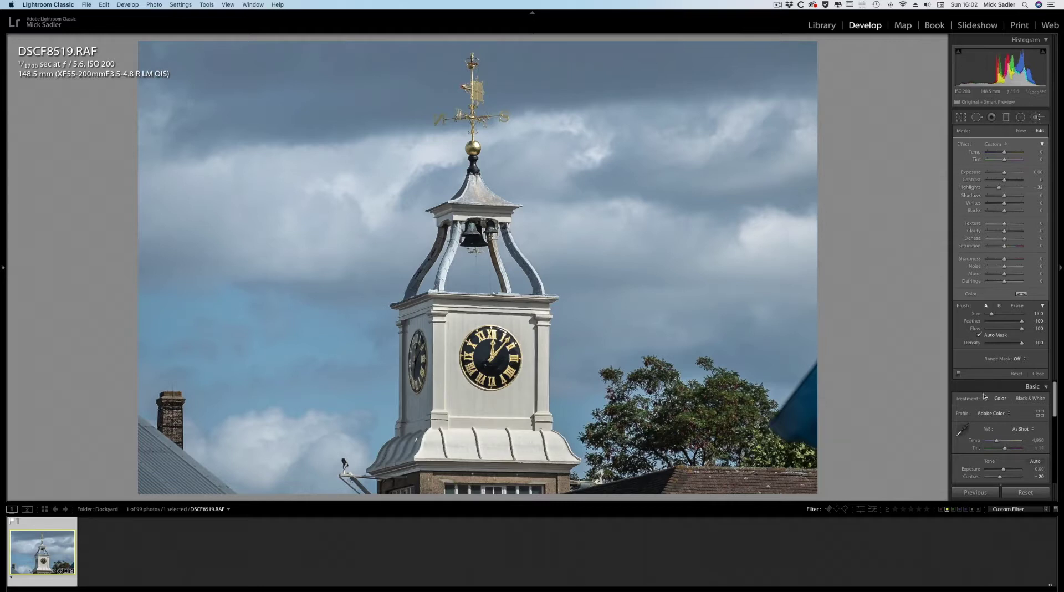
Step: Compare the clock tower with and without the brush adjustment
{"action": "left_click", "coordinate": [959, 374]}
{"action": "left_click", "coordinate": [959, 375]}
{"action": "left_click", "coordinate": [960, 375]}
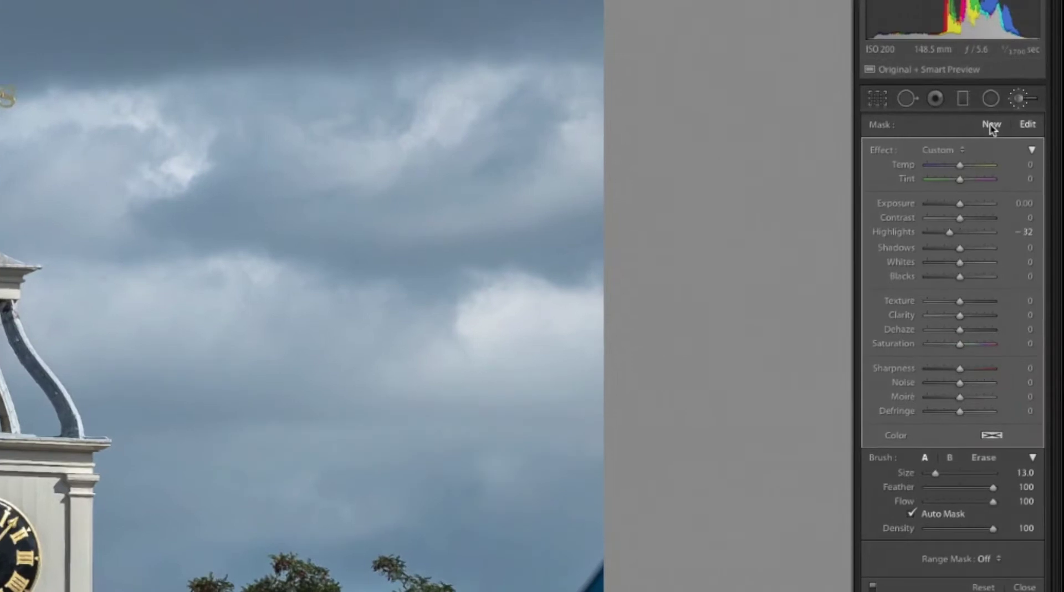
Step: Start a new brush mask and paint it over the black background of the front clock face with Auto Mask on
{"action": "left_click", "coordinate": [991, 125]}
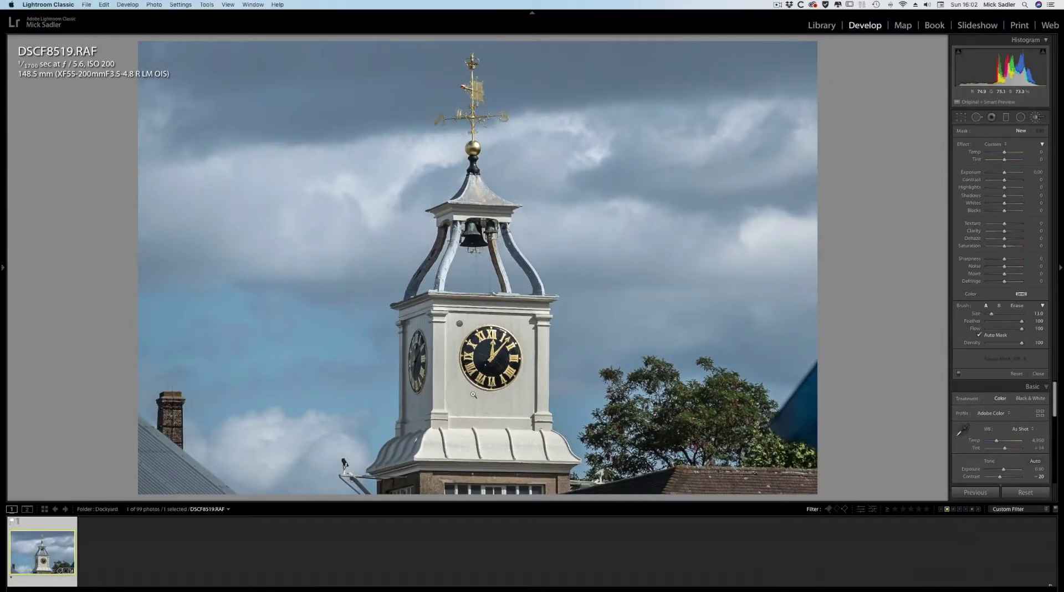
{"action": "key", "text": "z"}
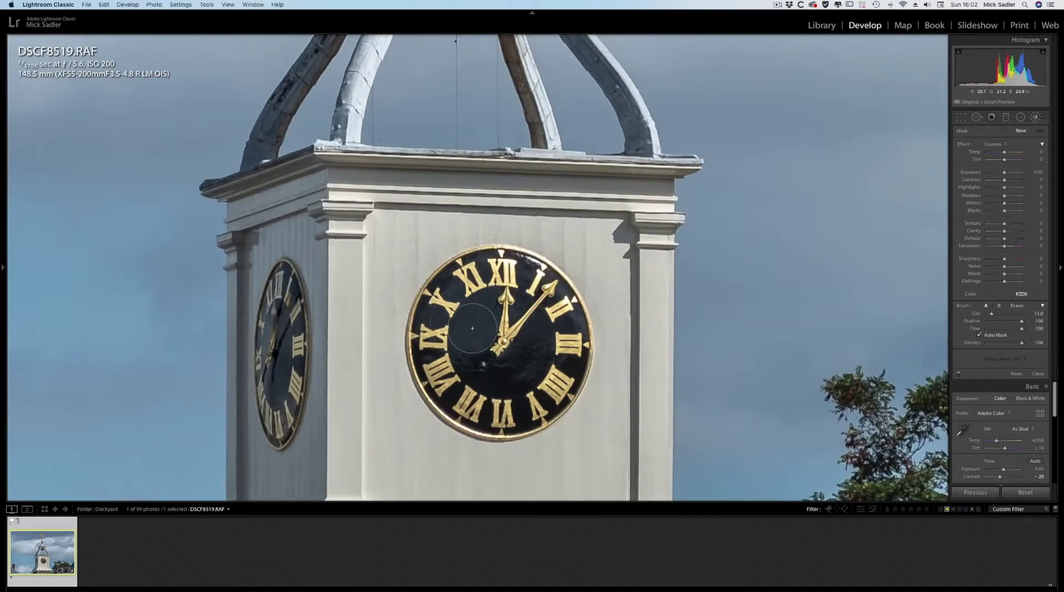
{"action": "mouse_move", "coordinate": [473, 322]}
{"action": "left_mouse_down"}
{"action": "mouse_move", "coordinate": [476, 348]}
{"action": "mouse_move", "coordinate": [477, 311]}
{"action": "mouse_move", "coordinate": [464, 310]}
{"action": "mouse_move", "coordinate": [485, 259]}
{"action": "mouse_move", "coordinate": [438, 298]}
{"action": "mouse_move", "coordinate": [420, 356]}
{"action": "mouse_move", "coordinate": [442, 396]}
{"action": "mouse_move", "coordinate": [481, 360]}
{"action": "mouse_move", "coordinate": [485, 418]}
{"action": "mouse_move", "coordinate": [509, 402]}
{"action": "mouse_move", "coordinate": [530, 404]}
{"action": "mouse_move", "coordinate": [520, 413]}
{"action": "mouse_move", "coordinate": [515, 388]}
{"action": "mouse_move", "coordinate": [529, 352]}
{"action": "mouse_move", "coordinate": [502, 365]}
{"action": "mouse_move", "coordinate": [535, 349]}
{"action": "mouse_move", "coordinate": [546, 329]}
{"action": "mouse_move", "coordinate": [530, 325]}
{"action": "left_mouse_up"}
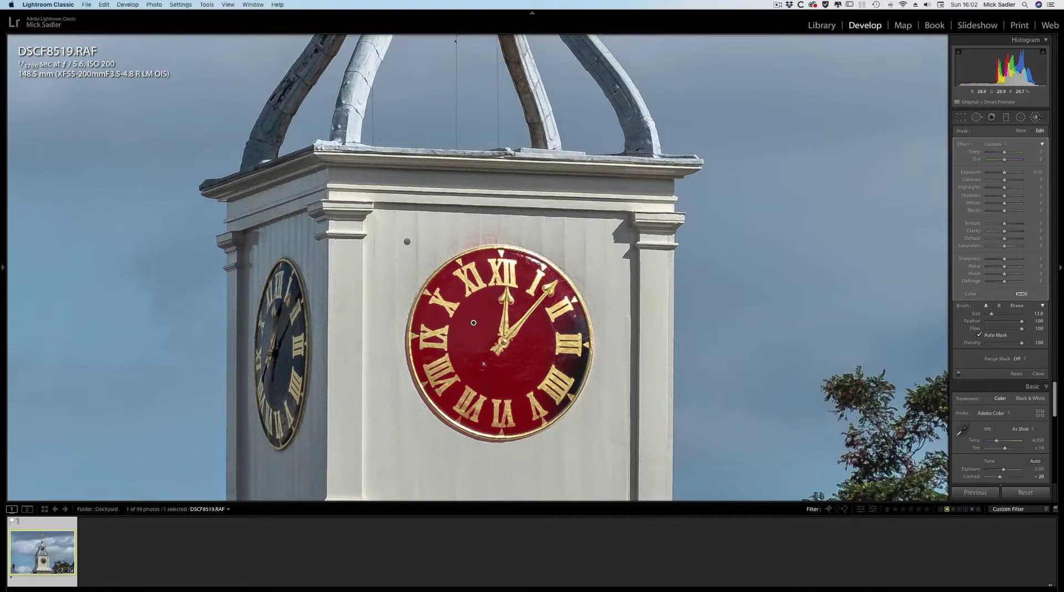
{"action": "left_click_drag", "start_coordinate": [578, 319], "coordinate": [577, 324]}
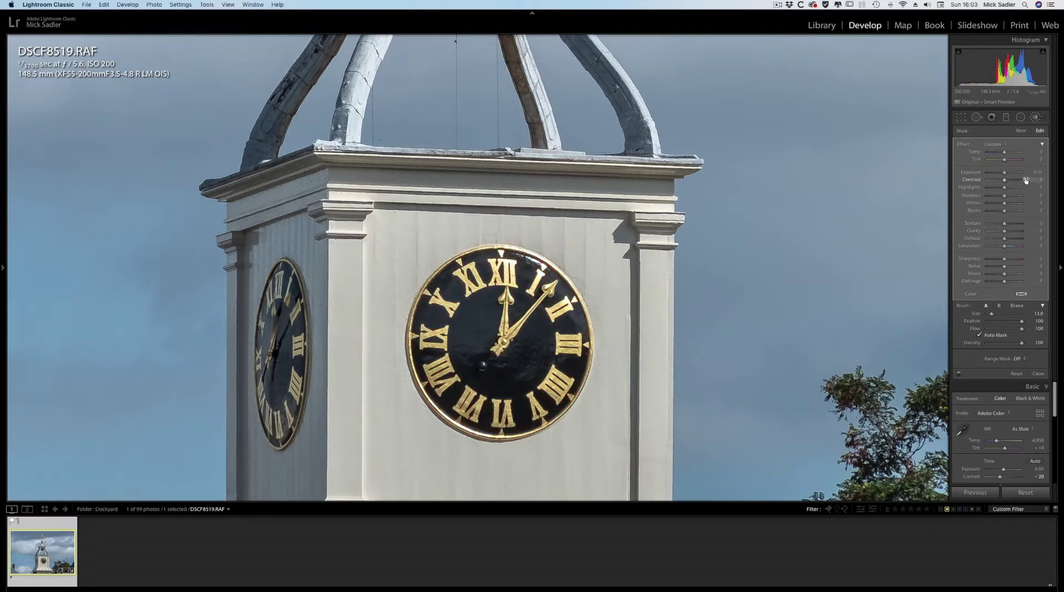
Step: Try the clock face mask at 4.00 exposure, return the exposure to zero, and raise its shadows to 64
{"action": "mouse_move", "coordinate": [1004, 173]}
{"action": "left_mouse_down"}
{"action": "mouse_move", "coordinate": [992, 176]}
{"action": "mouse_move", "coordinate": [1024, 175]}
{"action": "left_mouse_up"}
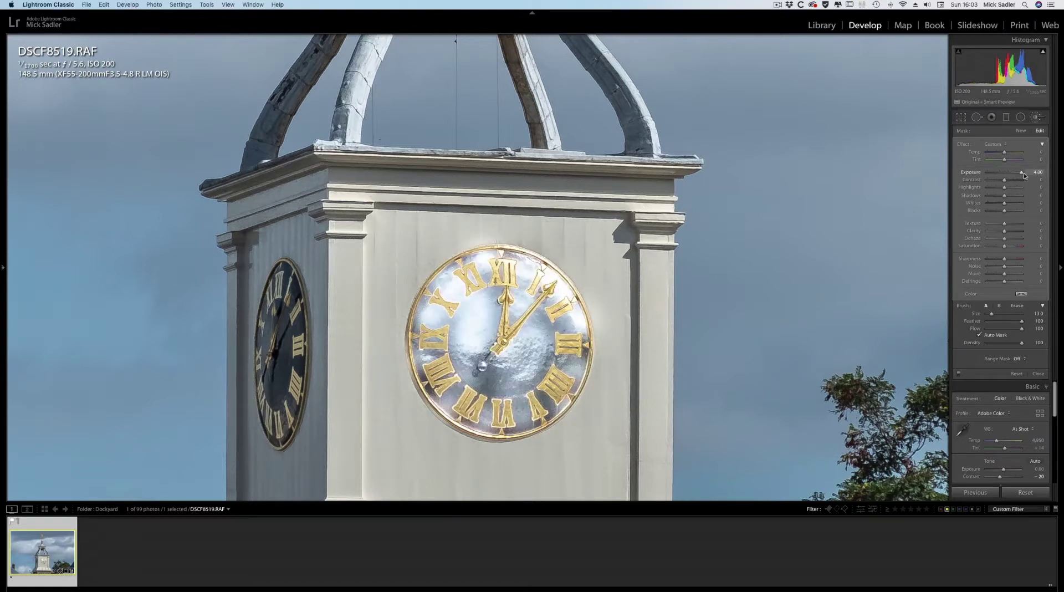
{"action": "left_click_drag", "start_coordinate": [1023, 176], "coordinate": [1001, 174]}
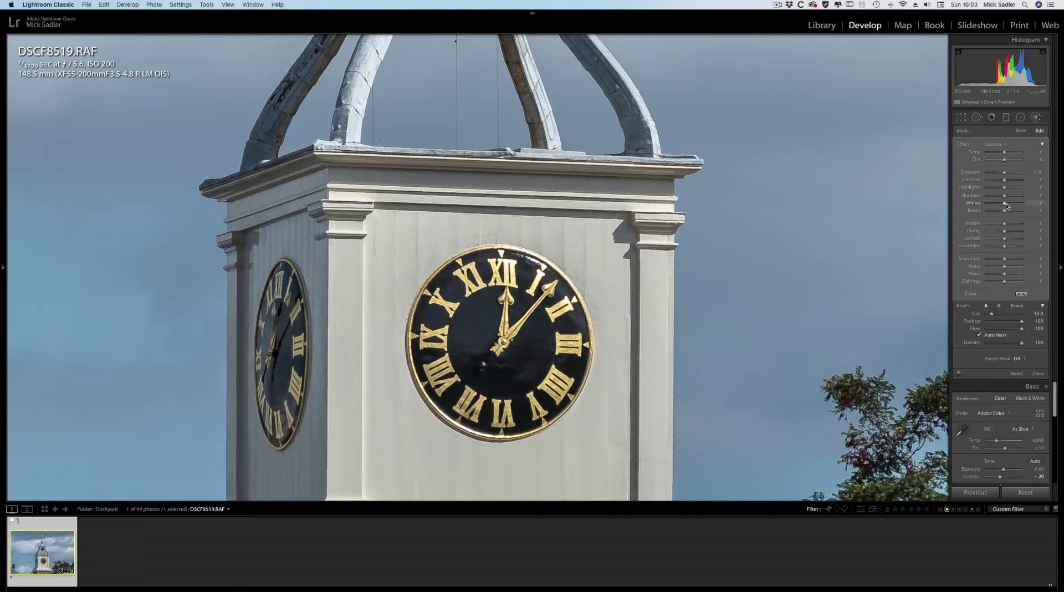
{"action": "left_click_drag", "start_coordinate": [1008, 197], "coordinate": [1012, 197]}
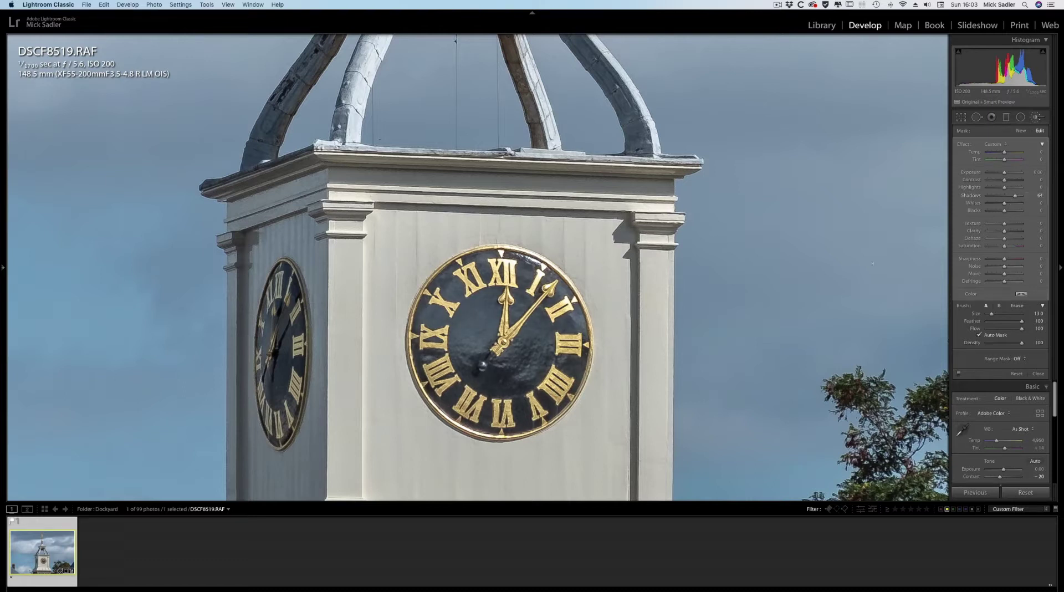
Step: View the whole tower photo and compare it with and without both brush adjustments
{"action": "key", "text": "z"}
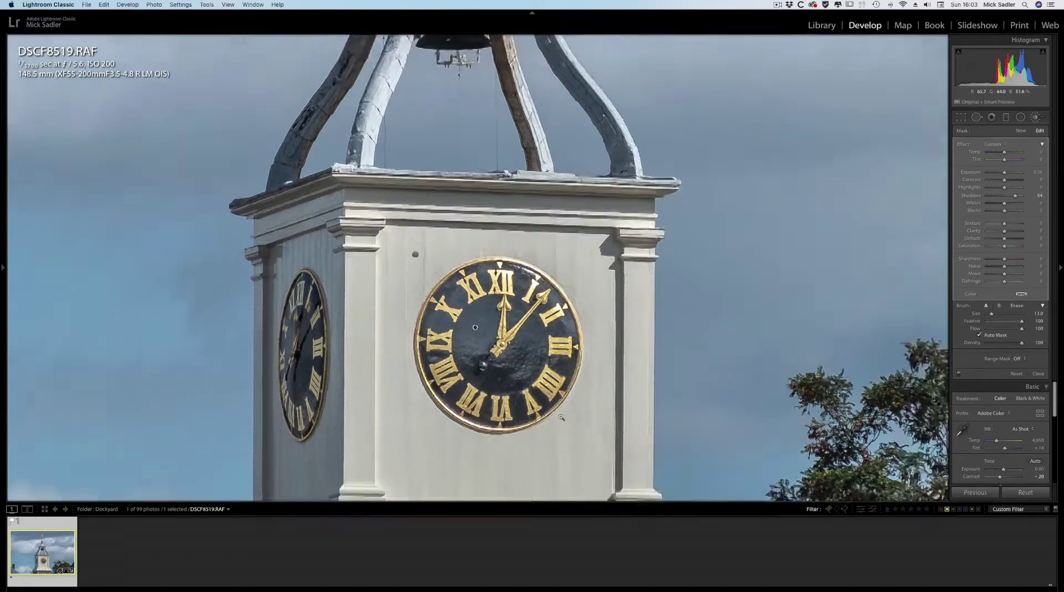
{"action": "left_click", "coordinate": [959, 374]}
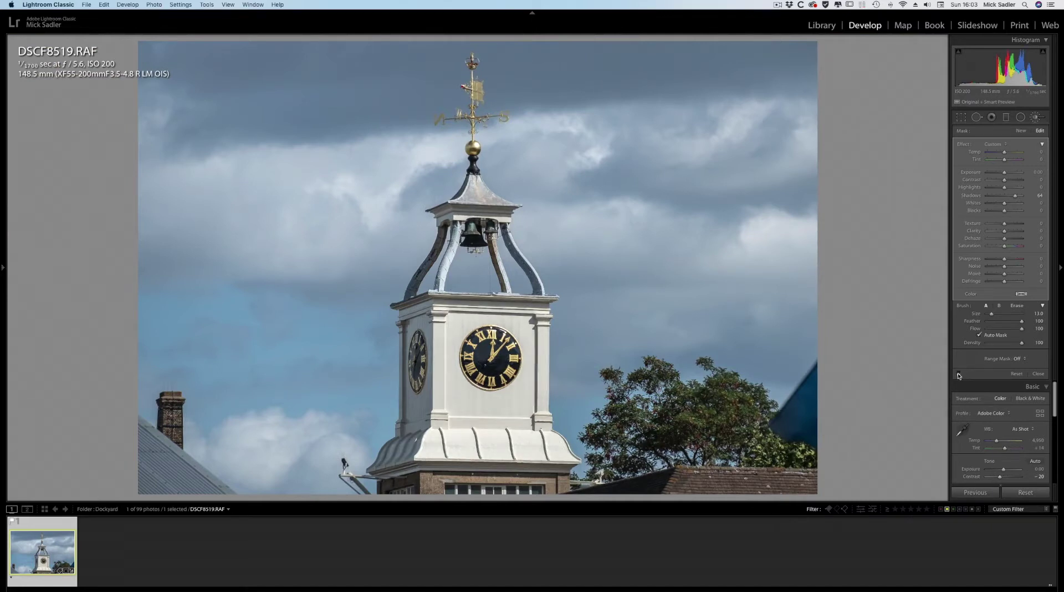
{"action": "left_click", "coordinate": [959, 374]}
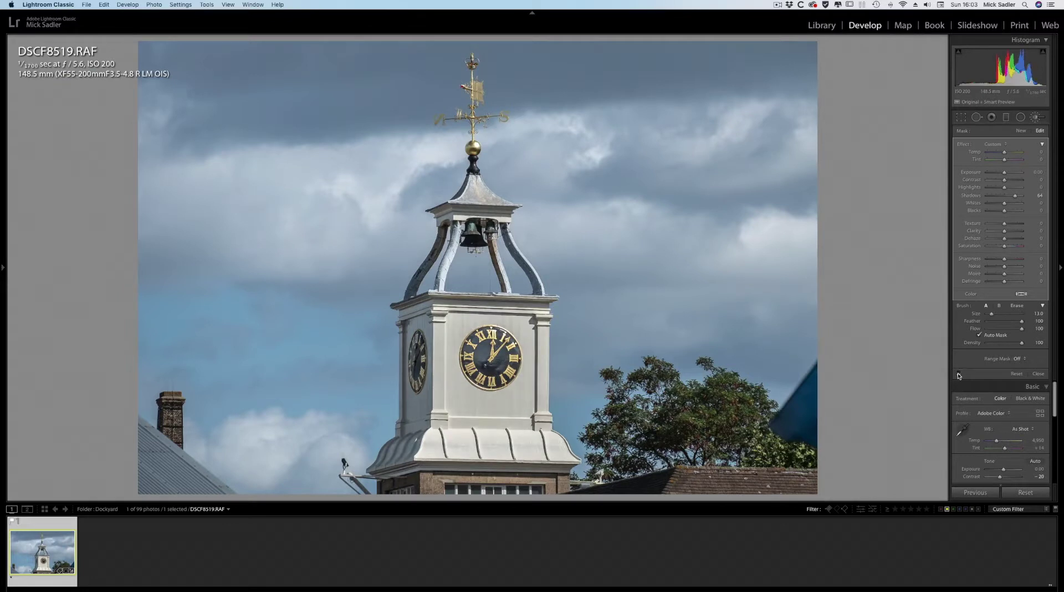
{"action": "left_click", "coordinate": [959, 374]}
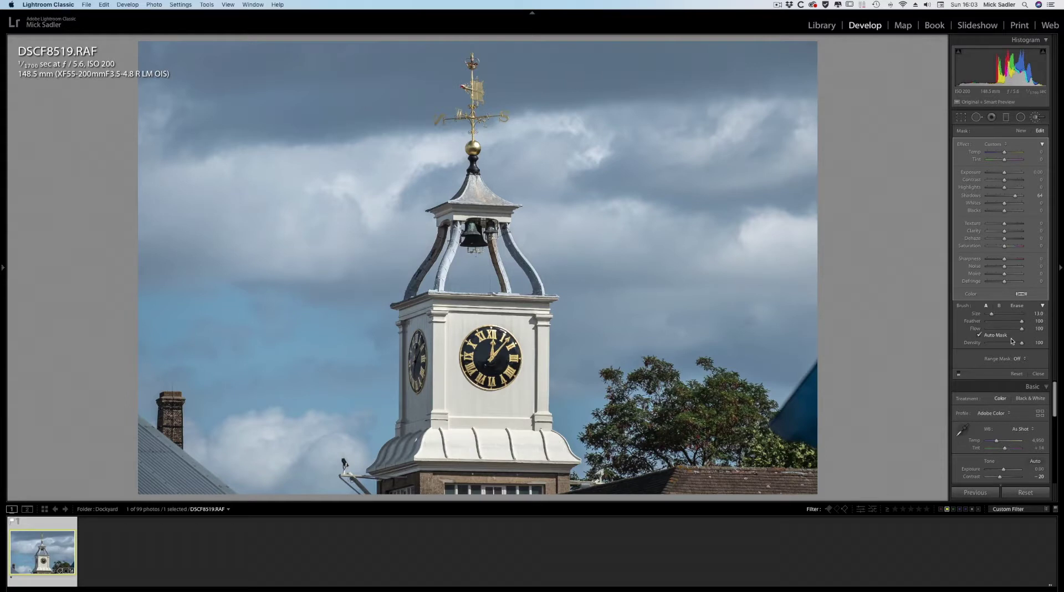